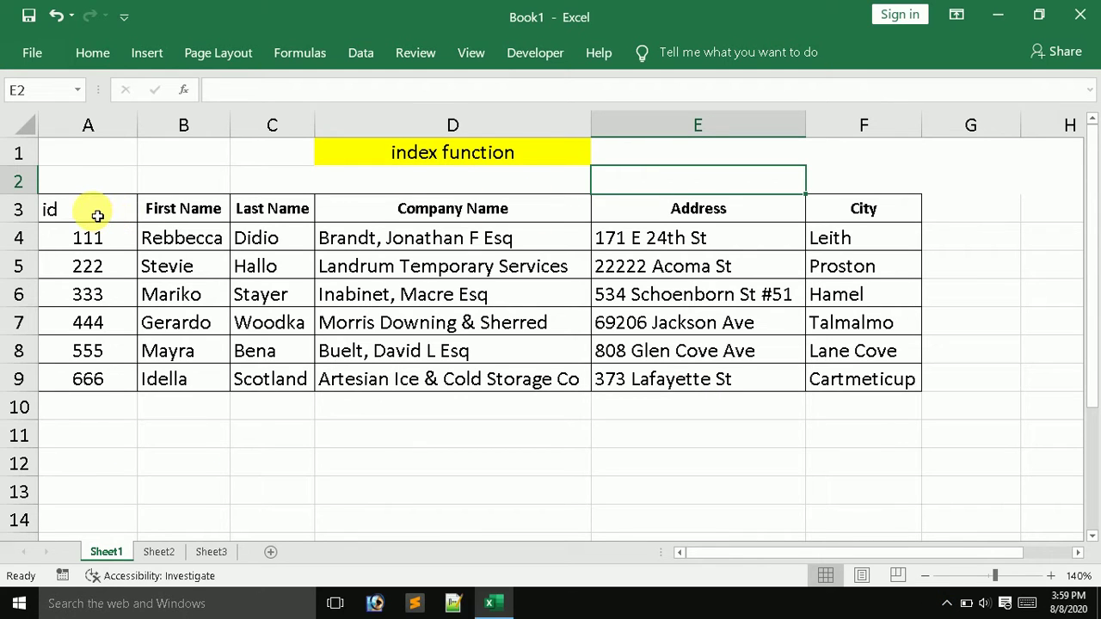
Review the data table A3:F9 and its id, First Name and Company Name headers
{"action": "mouse_move", "coordinate": [98, 216]}
{"action": "left_mouse_down"}
{"action": "mouse_move", "coordinate": [603, 363]}
{"action": "mouse_move", "coordinate": [857, 382]}
{"action": "left_mouse_up"}
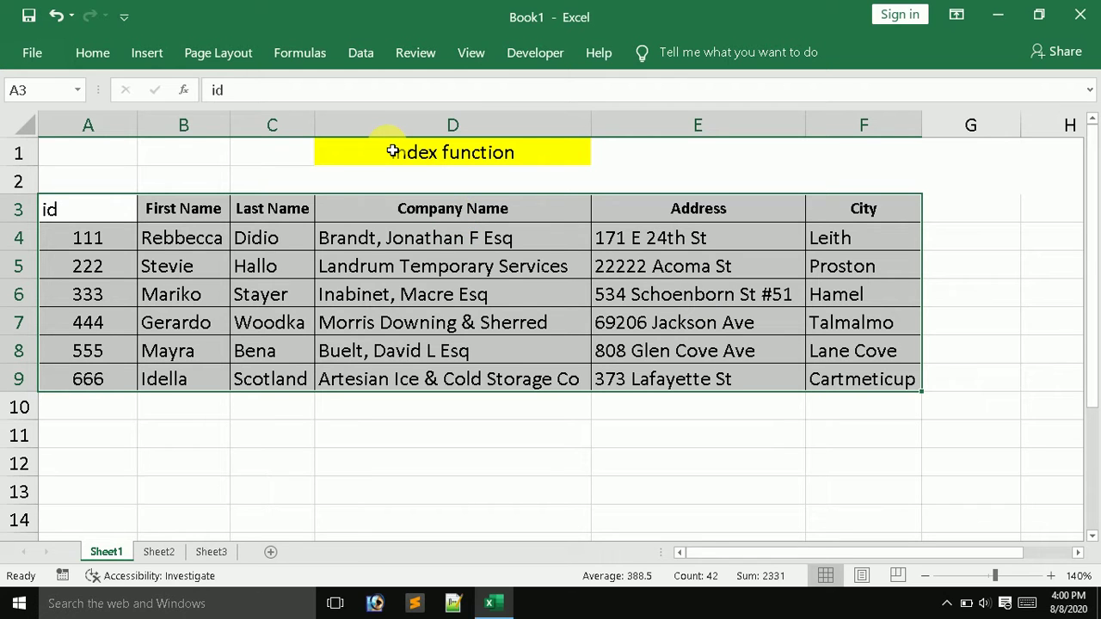
{"action": "left_click", "coordinate": [320, 321]}
{"action": "left_click", "coordinate": [80, 215]}
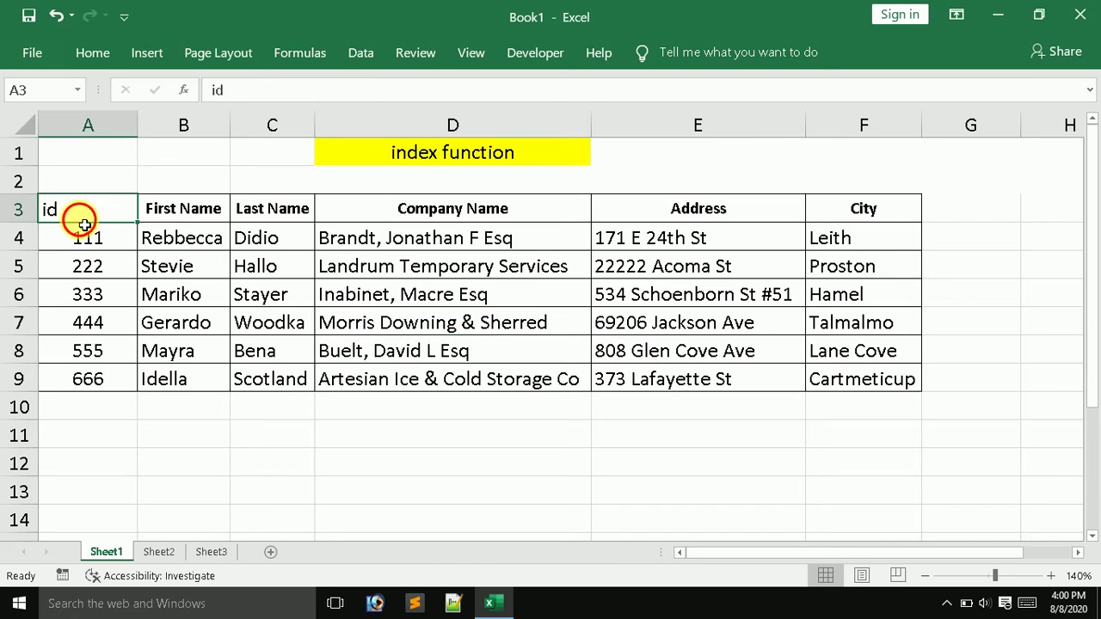
{"action": "left_click", "coordinate": [214, 215]}
{"action": "left_click", "coordinate": [275, 214]}
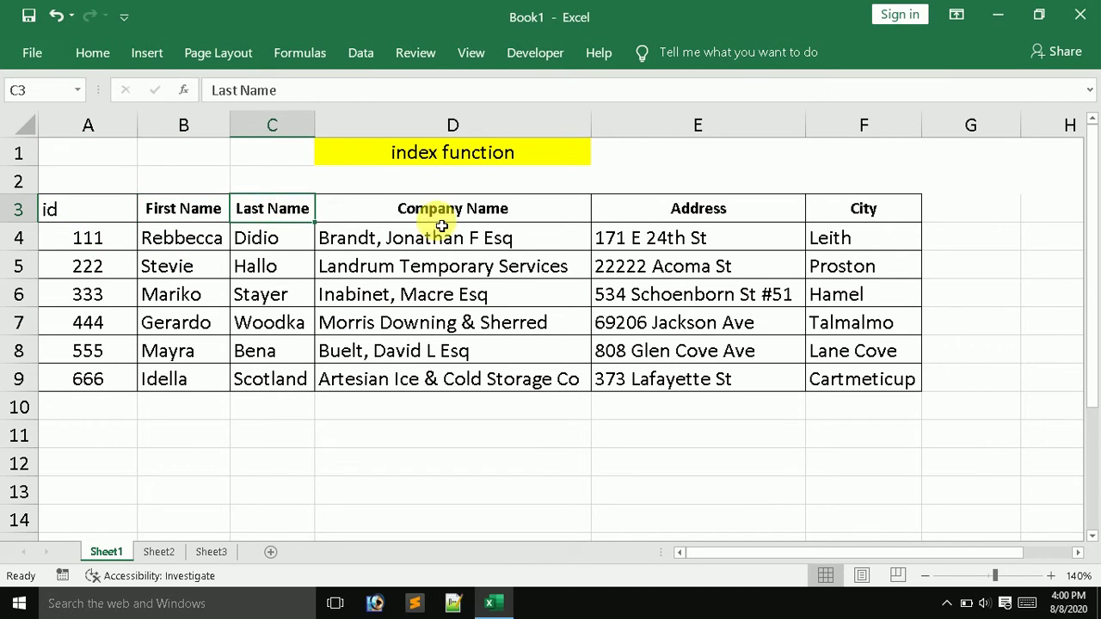
{"action": "left_click", "coordinate": [440, 219]}
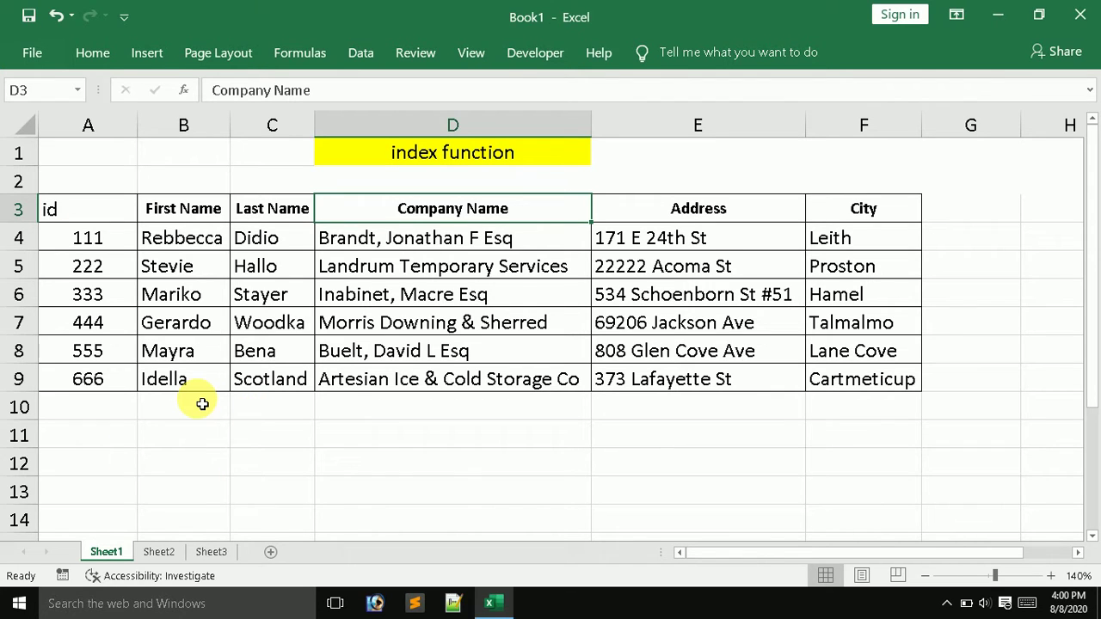
Label C11 'index' and enter =INDEX(A3:F9,2,4) in D11 to return the first company name
{"action": "left_click", "coordinate": [271, 443]}
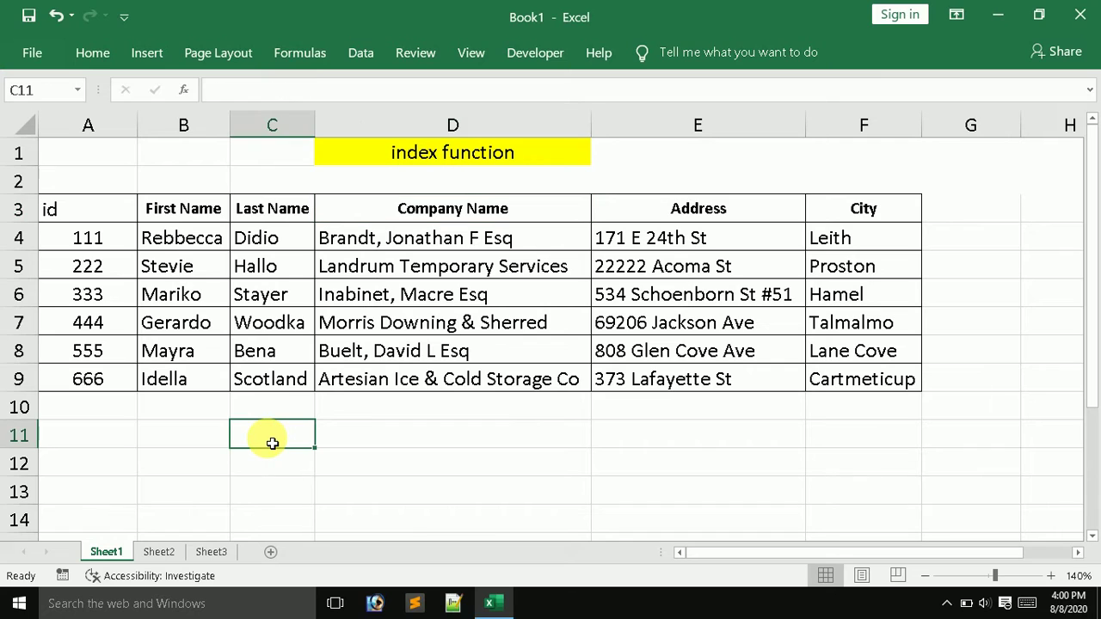
{"action": "type", "text": "i"}
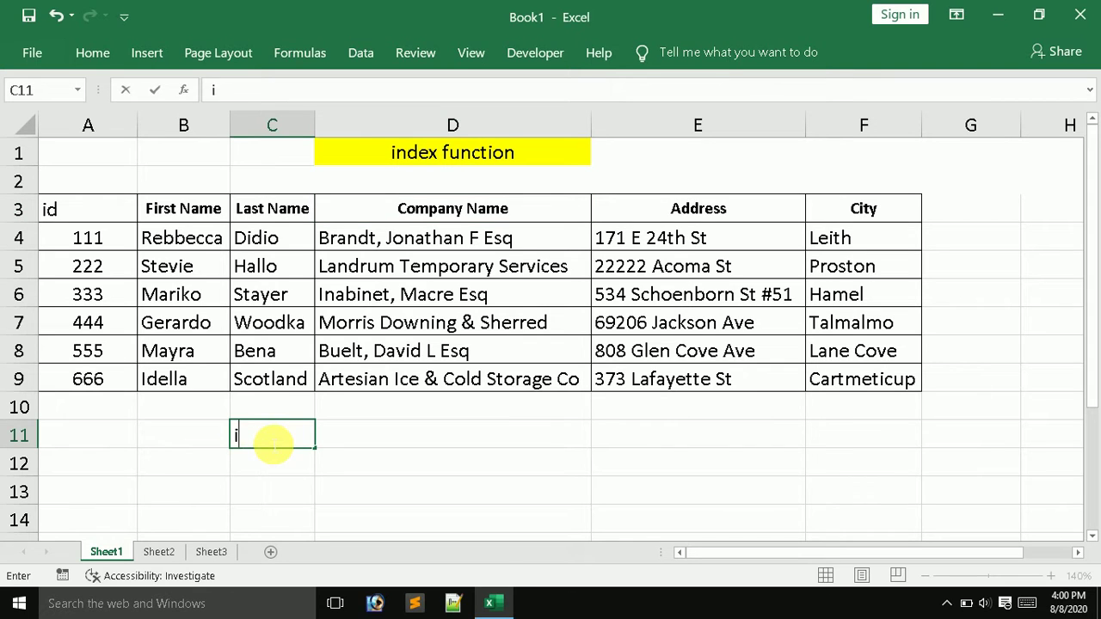
{"action": "type", "text": "ndex"}
{"action": "key", "text": "Tab"}
{"action": "type", "text": "=in"}
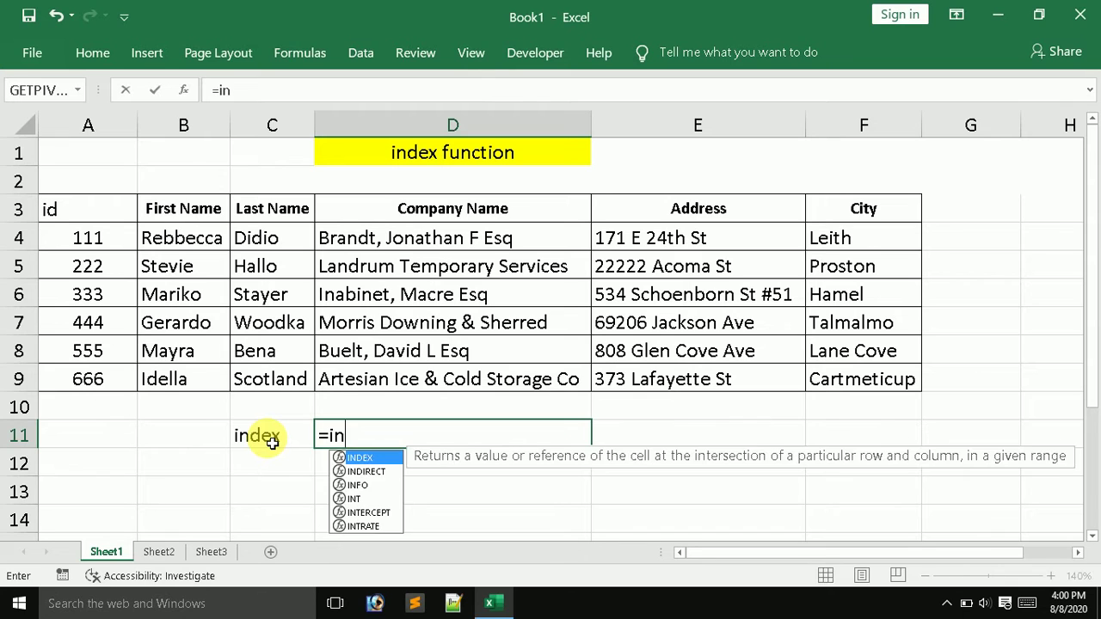
{"action": "type", "text": "dex("}
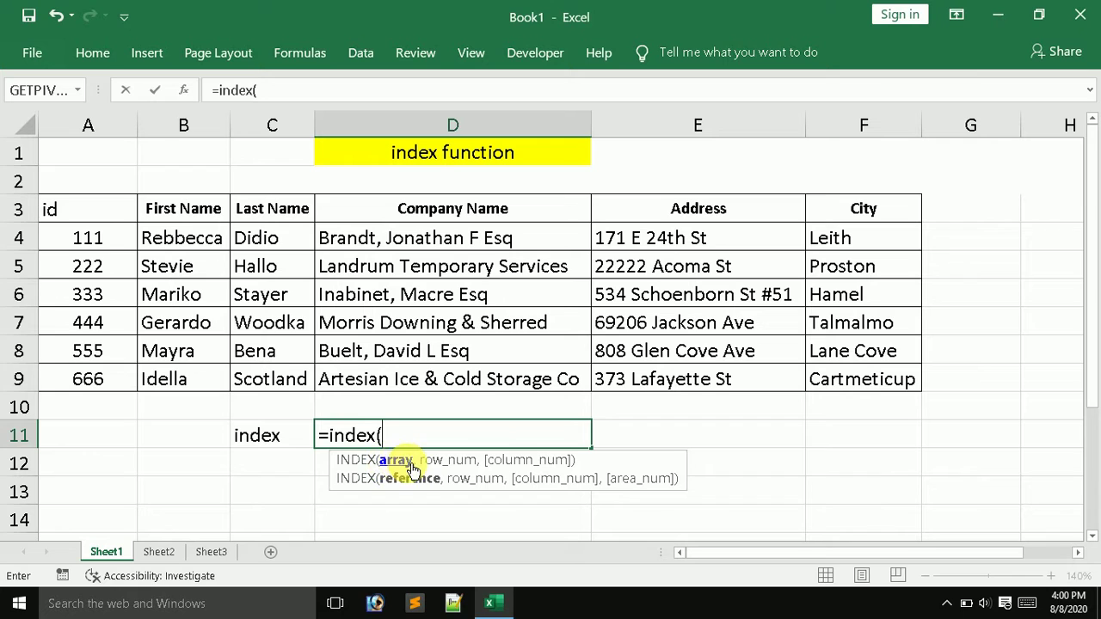
{"action": "left_click_drag", "start_coordinate": [70, 213], "coordinate": [860, 391]}
{"action": "type", "text": ","}
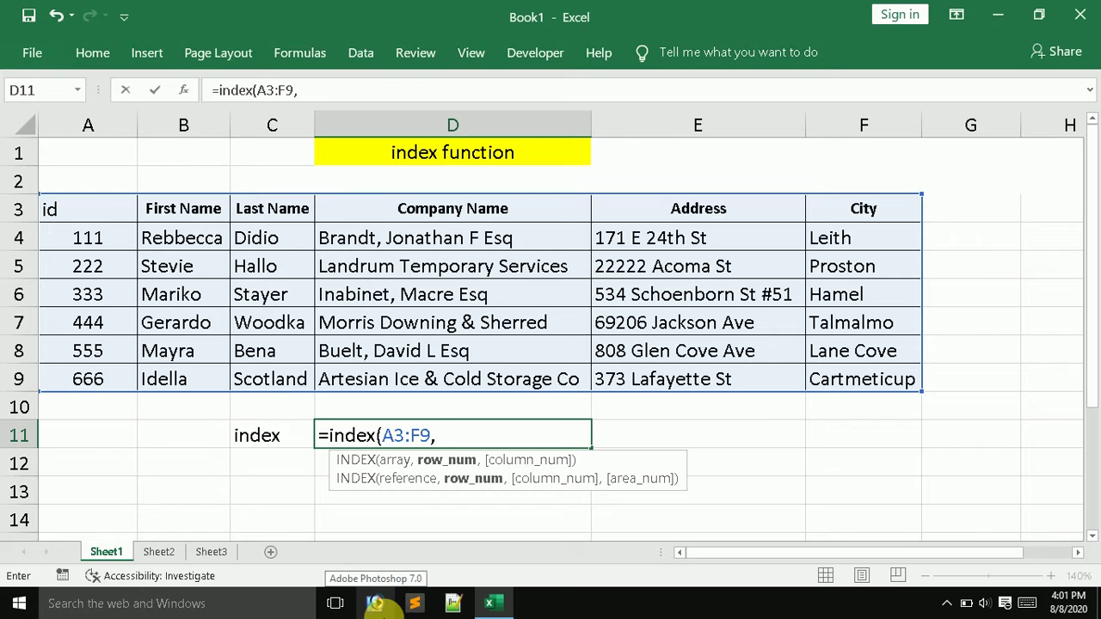
{"action": "type", "text": "2,"}
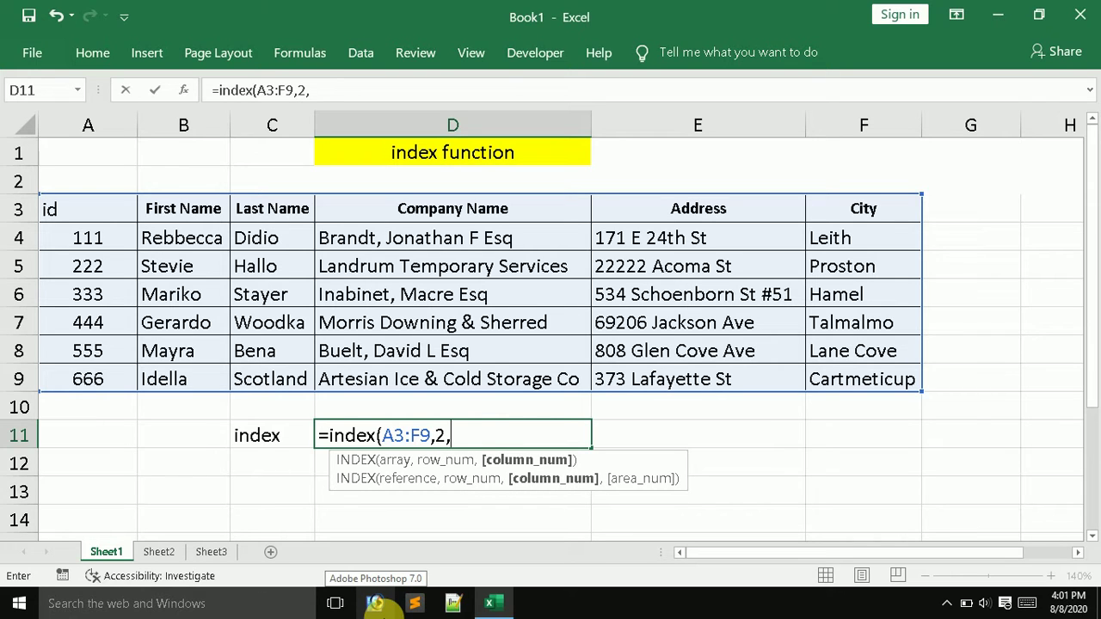
{"action": "type", "text": "4)"}
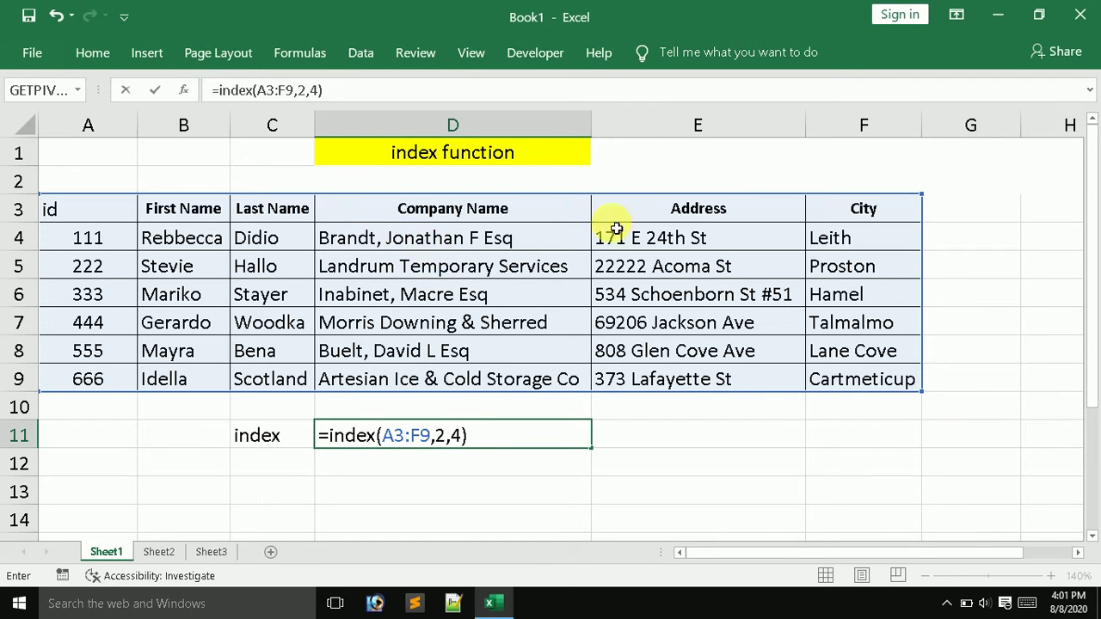
{"action": "key", "text": "Return"}
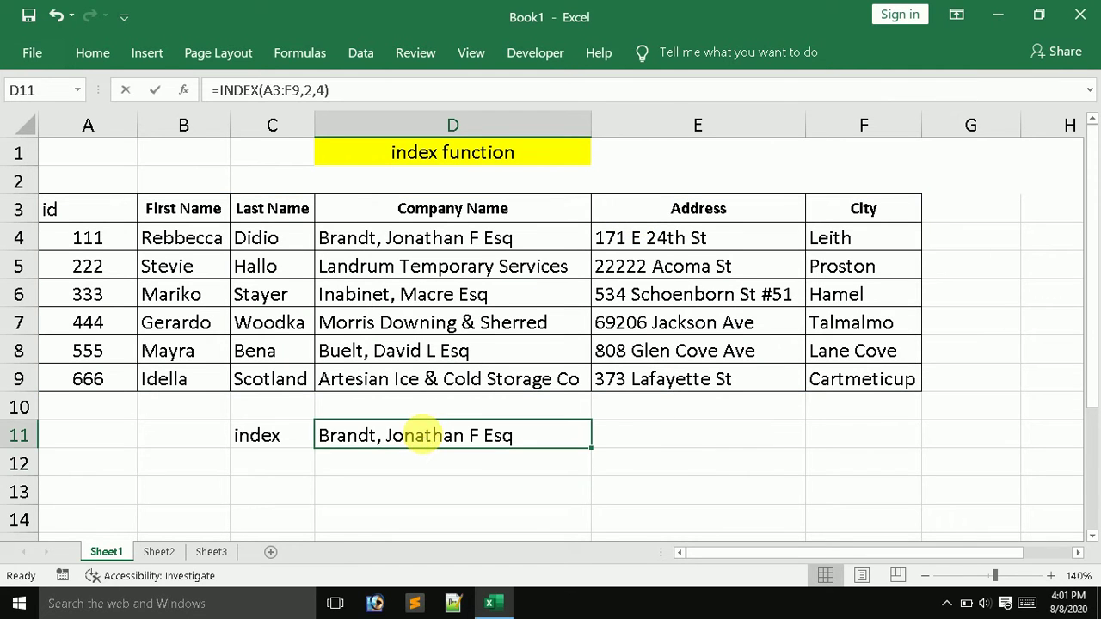
{"action": "double_click", "coordinate": [428, 437]}
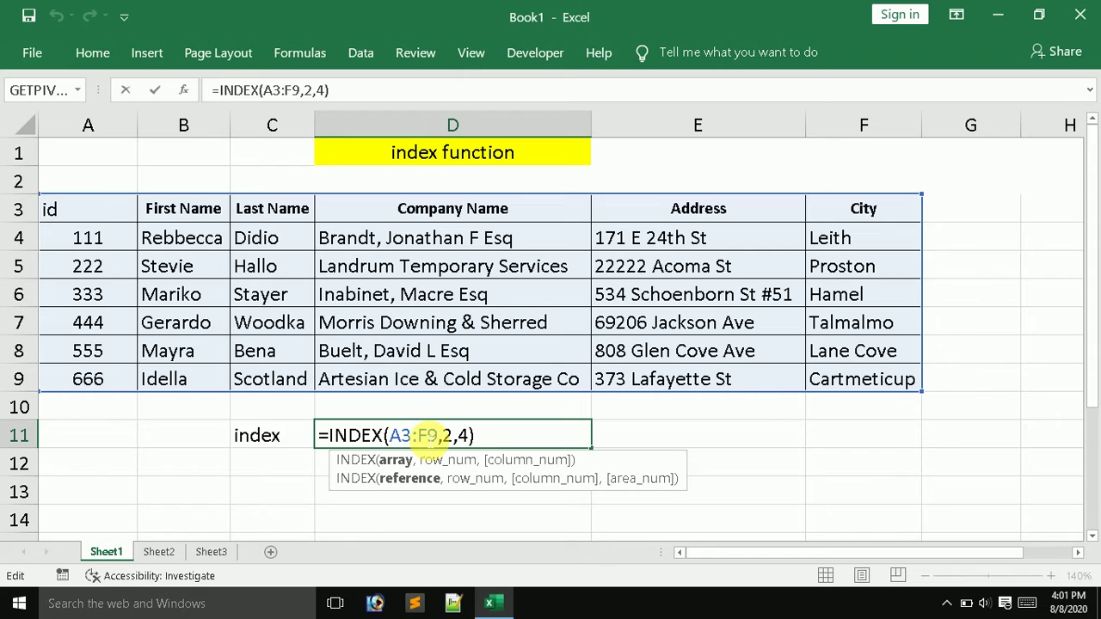
{"action": "key", "text": "Return"}
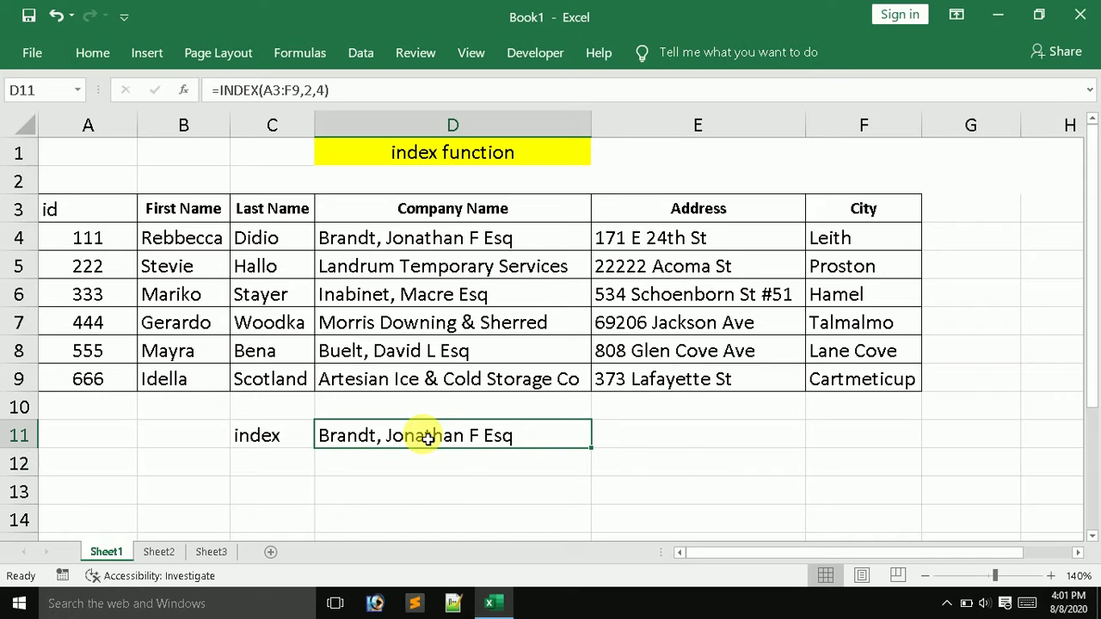
{"action": "double_click", "coordinate": [427, 437]}
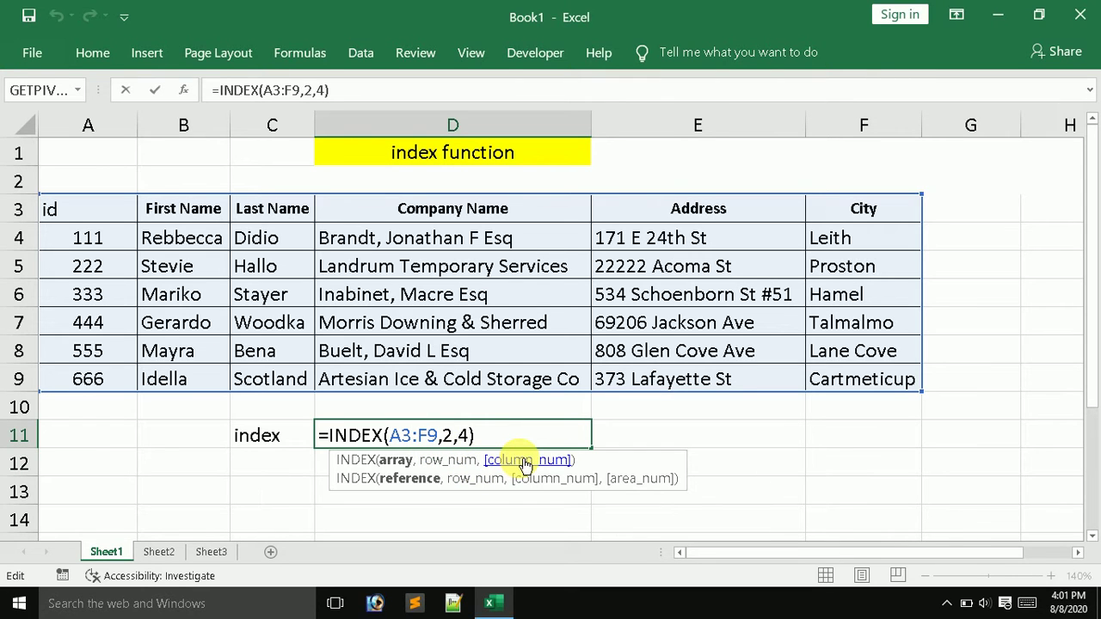
{"action": "key", "text": "Return"}
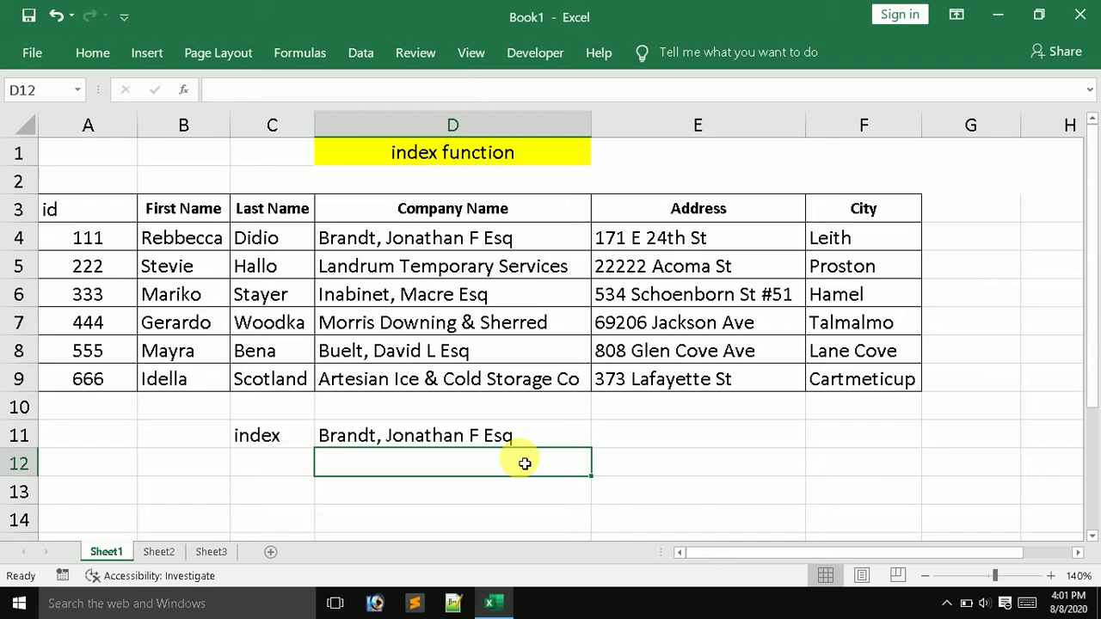
{"action": "double_click", "coordinate": [450, 440]}
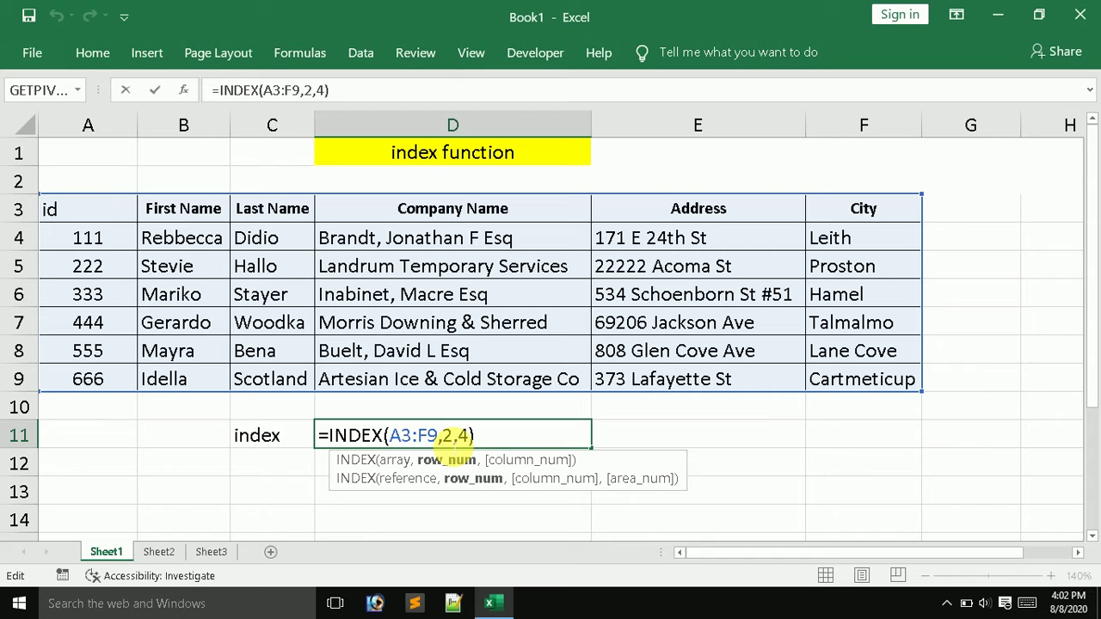
{"action": "key", "text": "Return"}
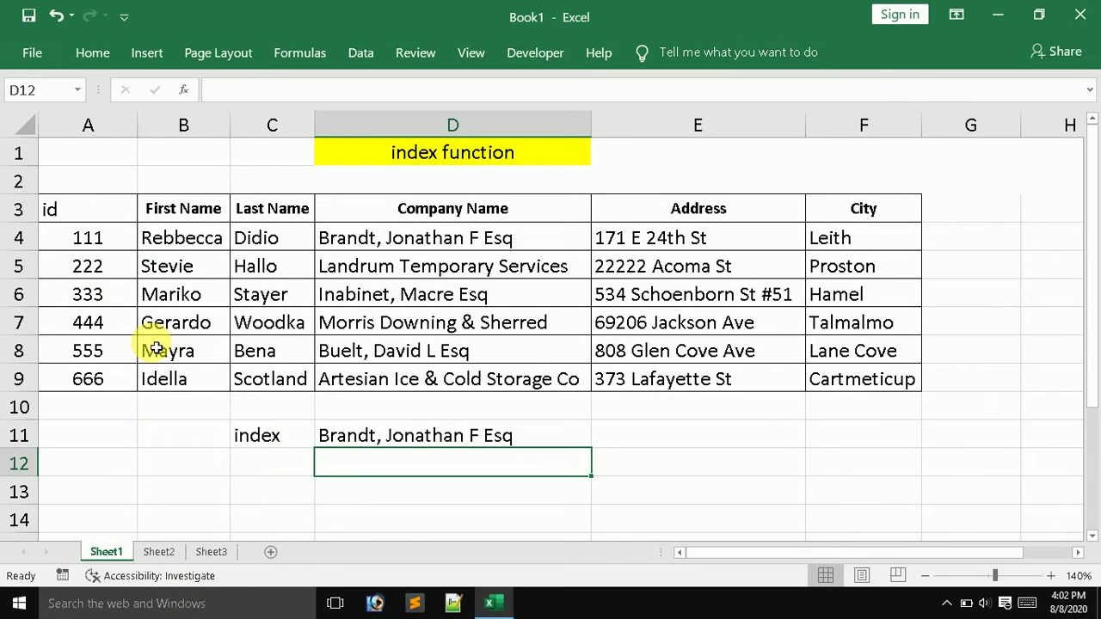
Copy Sheet1's header row into Sheet2 starting at cell A2
{"action": "mouse_move", "coordinate": [61, 211]}
{"action": "left_mouse_down"}
{"action": "mouse_move", "coordinate": [372, 220]}
{"action": "mouse_move", "coordinate": [846, 206]}
{"action": "left_mouse_up"}
{"action": "key", "text": "ctrl+c"}
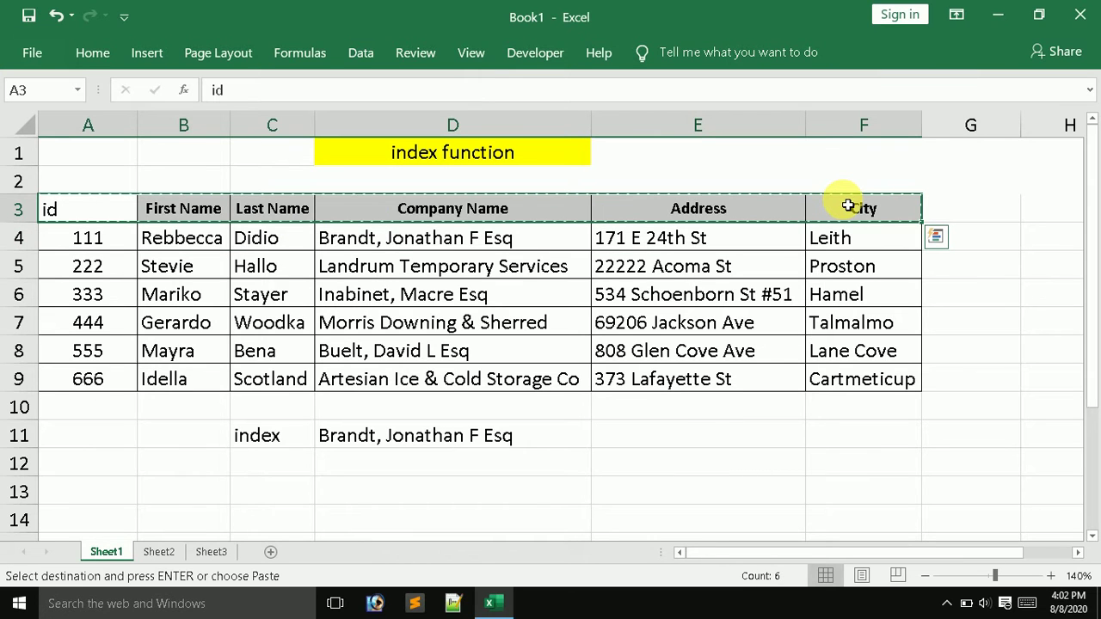
{"action": "left_click", "coordinate": [172, 553]}
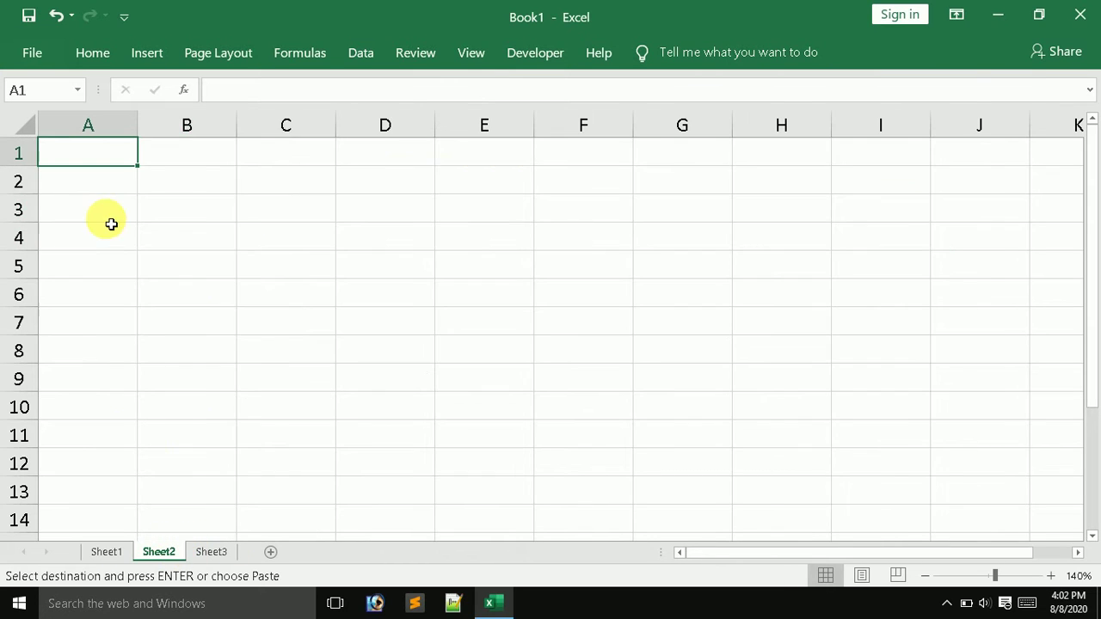
{"action": "left_click", "coordinate": [95, 194]}
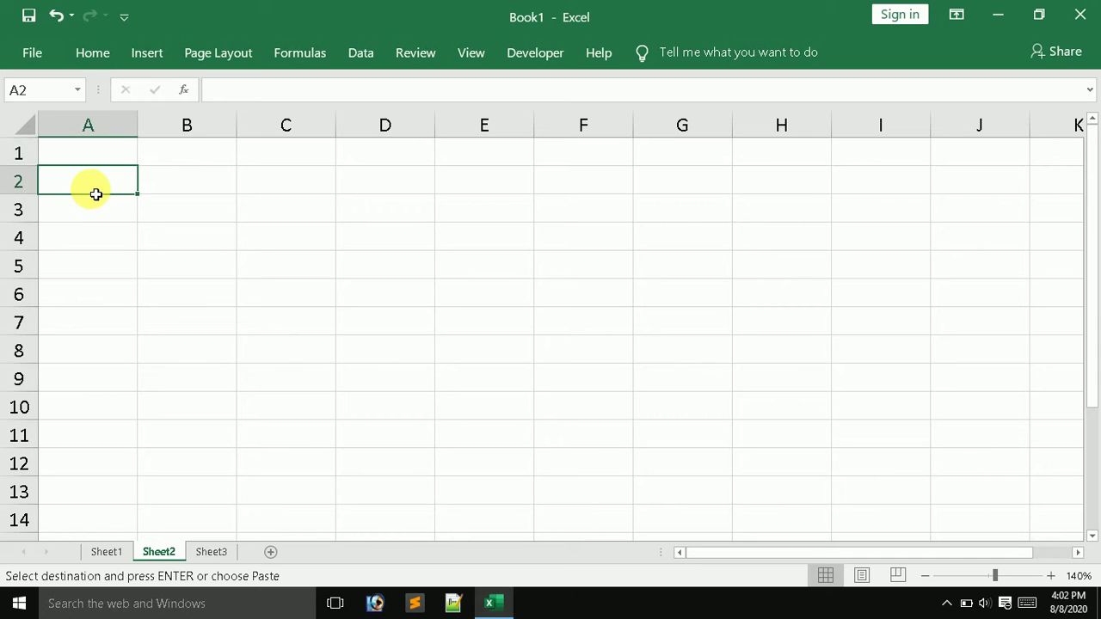
{"action": "key", "text": "ctrl+v"}
Copy ids 222, 333 and 444 from Sheet1 into Sheet2 A3:A5
{"action": "left_click", "coordinate": [87, 210]}
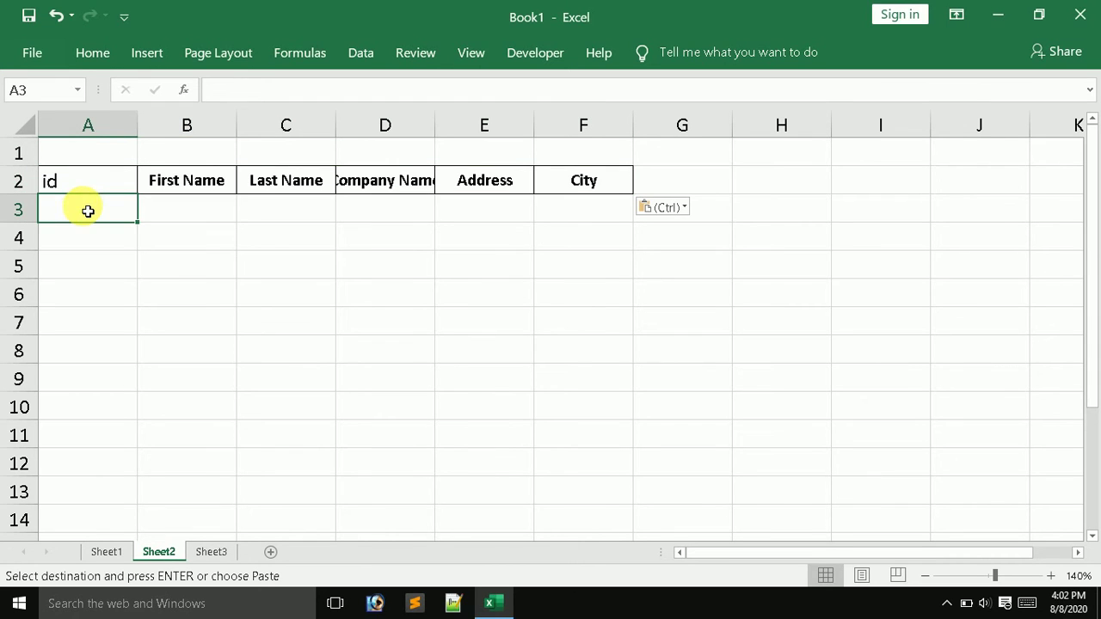
{"action": "left_click", "coordinate": [112, 551]}
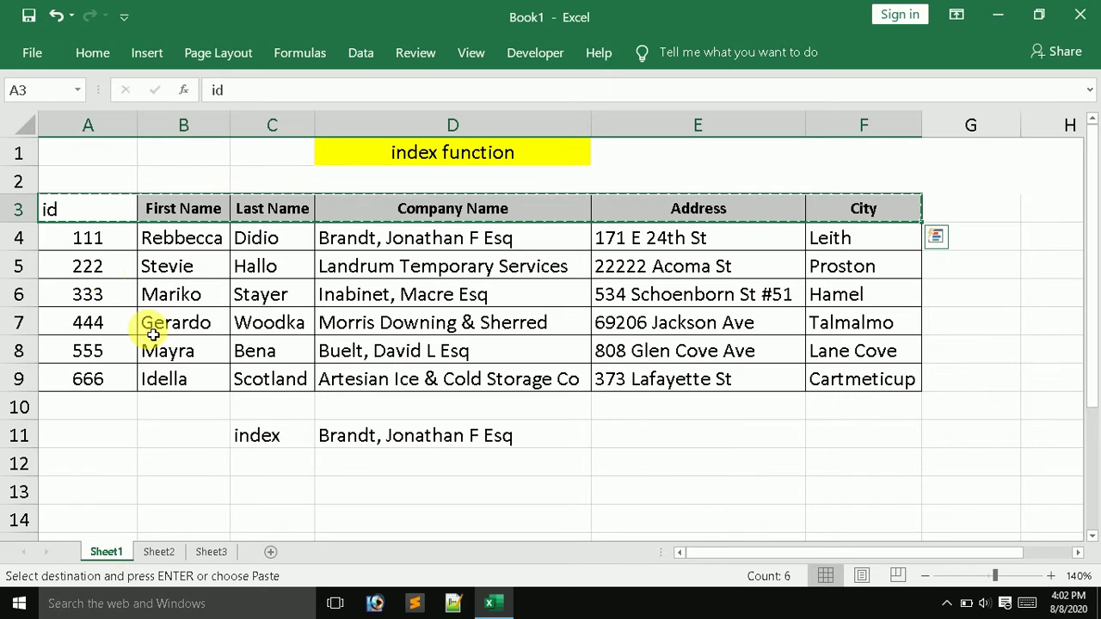
{"action": "left_click_drag", "start_coordinate": [88, 265], "coordinate": [103, 327]}
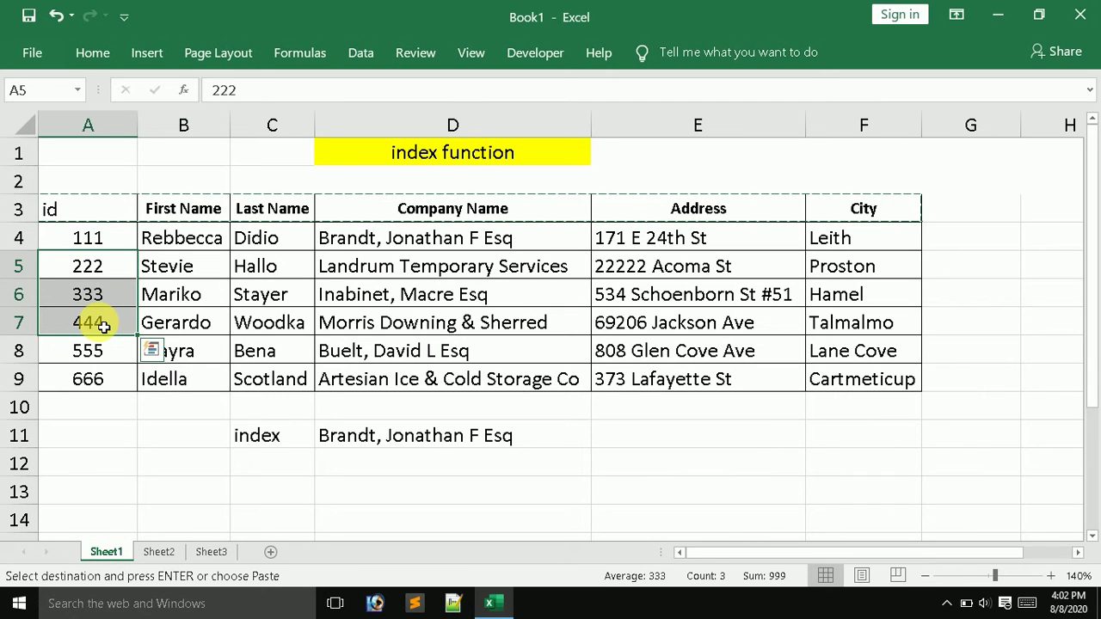
{"action": "left_click", "coordinate": [165, 551]}
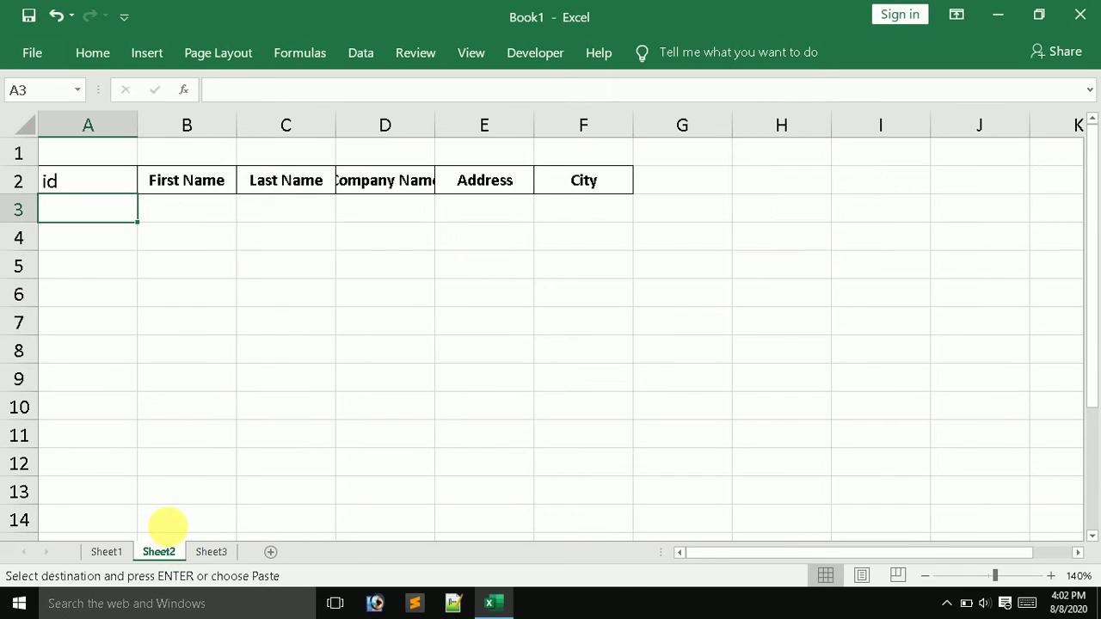
{"action": "key", "text": "ctrl+v"}
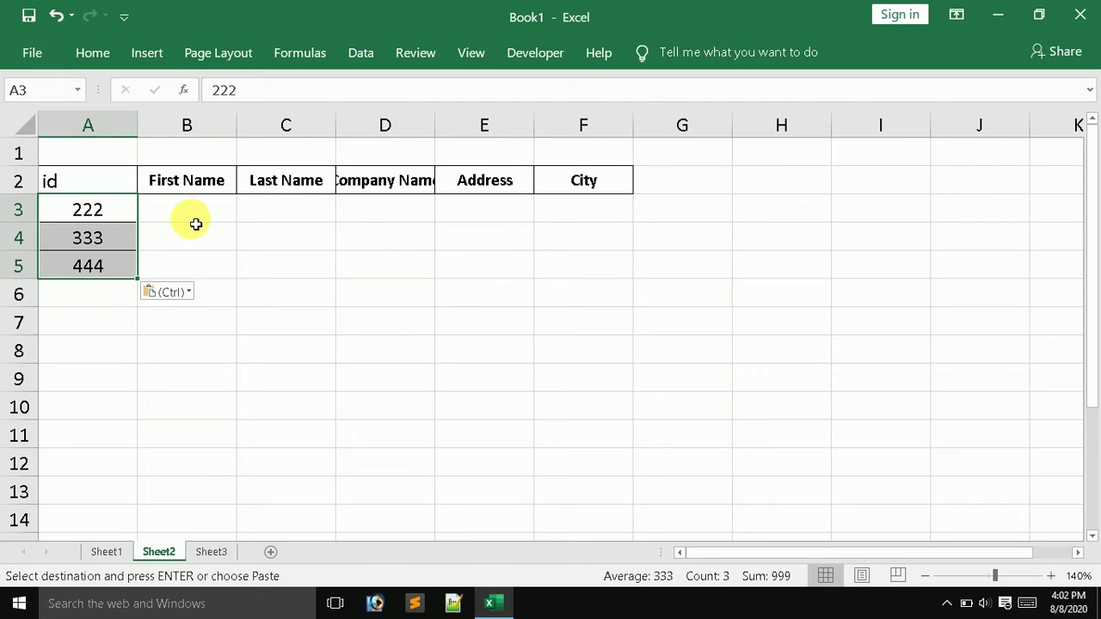
{"action": "left_click", "coordinate": [192, 217]}
In Sheet2 B3, start =index( with absolute Sheet1!$A$3:$F$9 as the array, removing the stray Sheet2! text
{"action": "key", "text": "Escape"}
{"action": "type", "text": "=ind"}
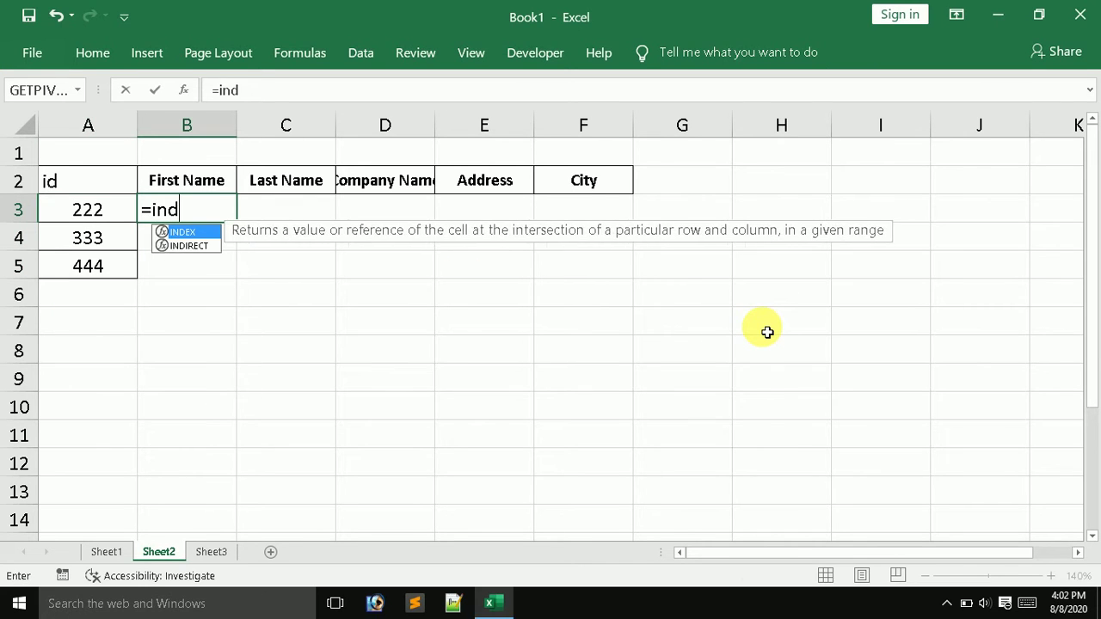
{"action": "type", "text": "ex("}
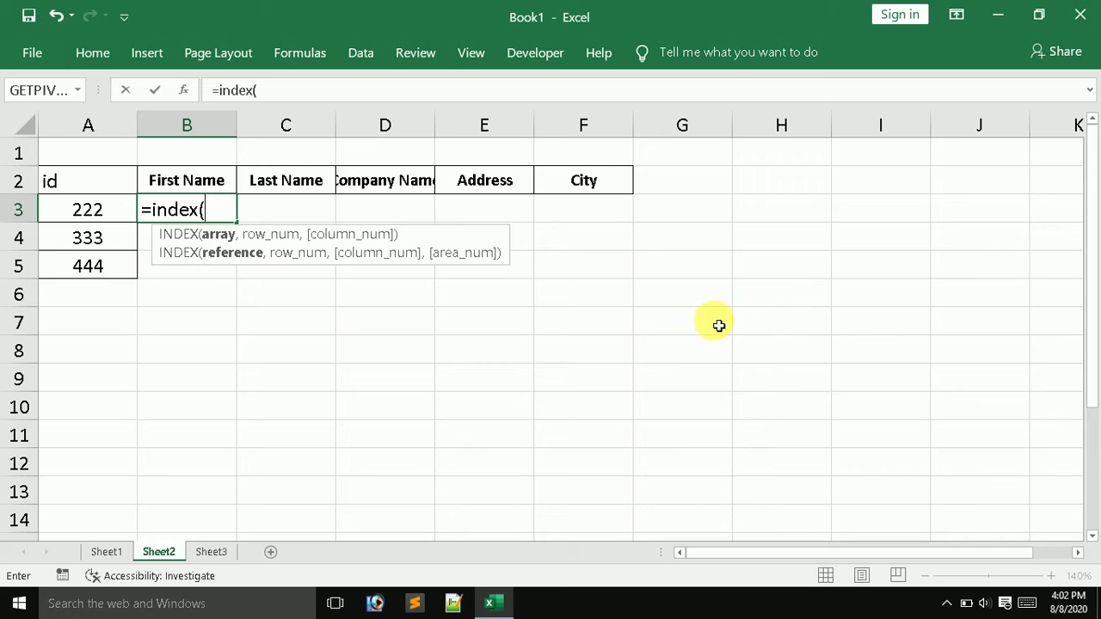
{"action": "left_click", "coordinate": [105, 551]}
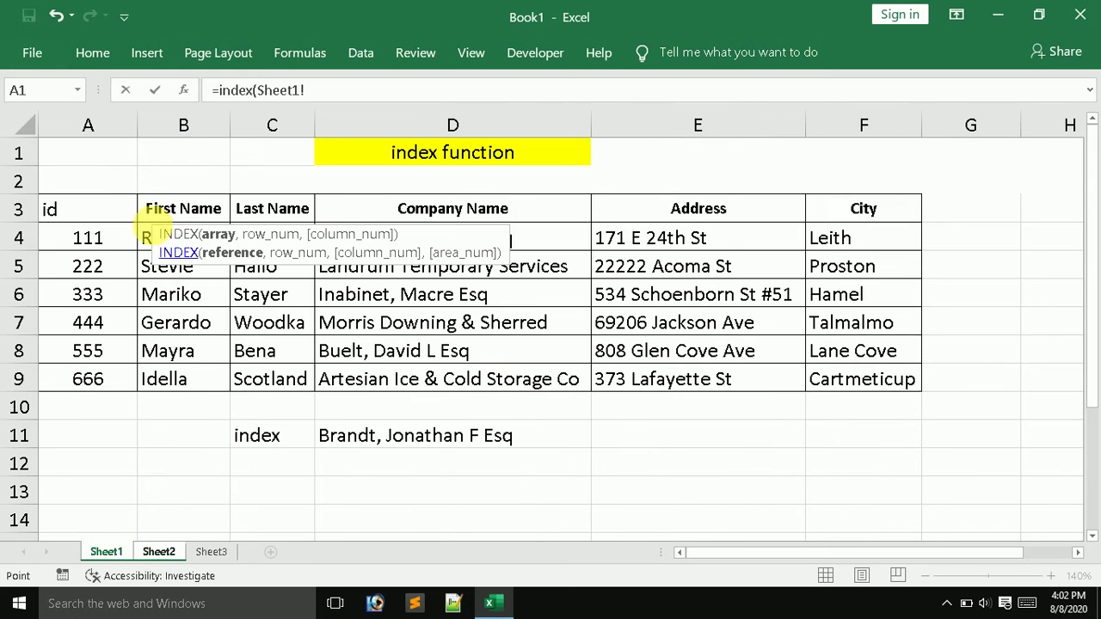
{"action": "mouse_move", "coordinate": [52, 209]}
{"action": "left_mouse_down"}
{"action": "mouse_move", "coordinate": [491, 356]}
{"action": "mouse_move", "coordinate": [864, 391]}
{"action": "left_mouse_up"}
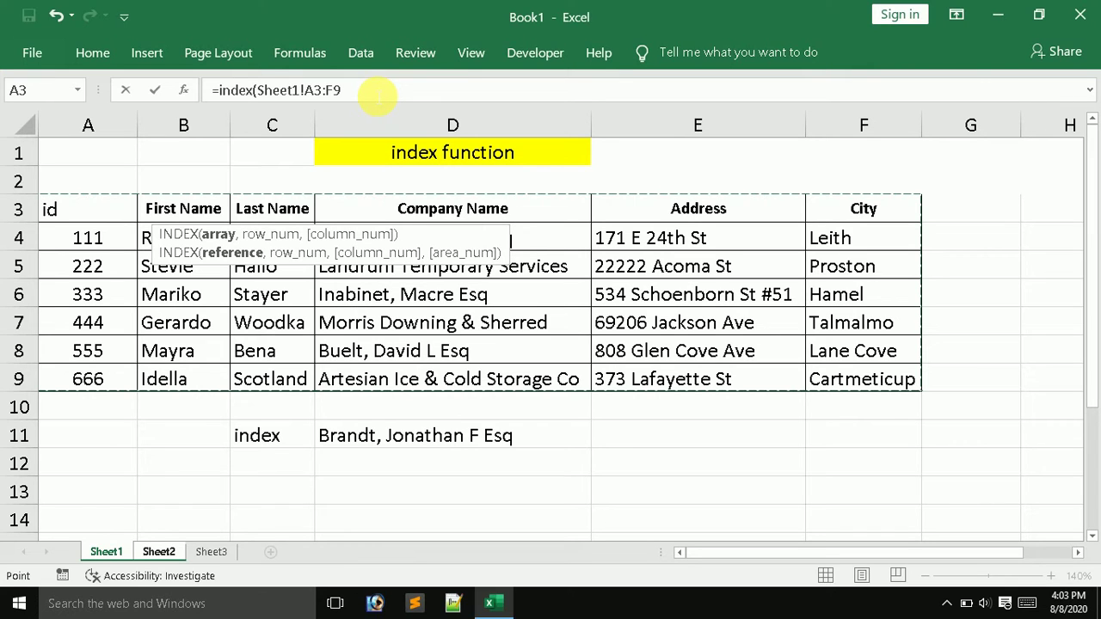
{"action": "key", "text": "F4"}
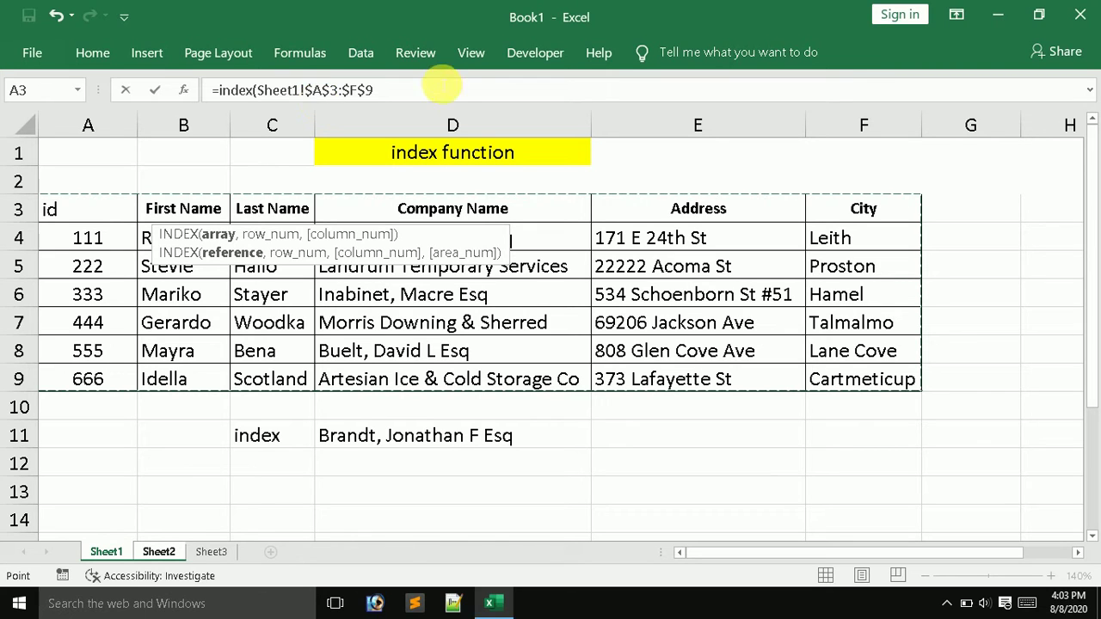
{"action": "left_click", "coordinate": [417, 91]}
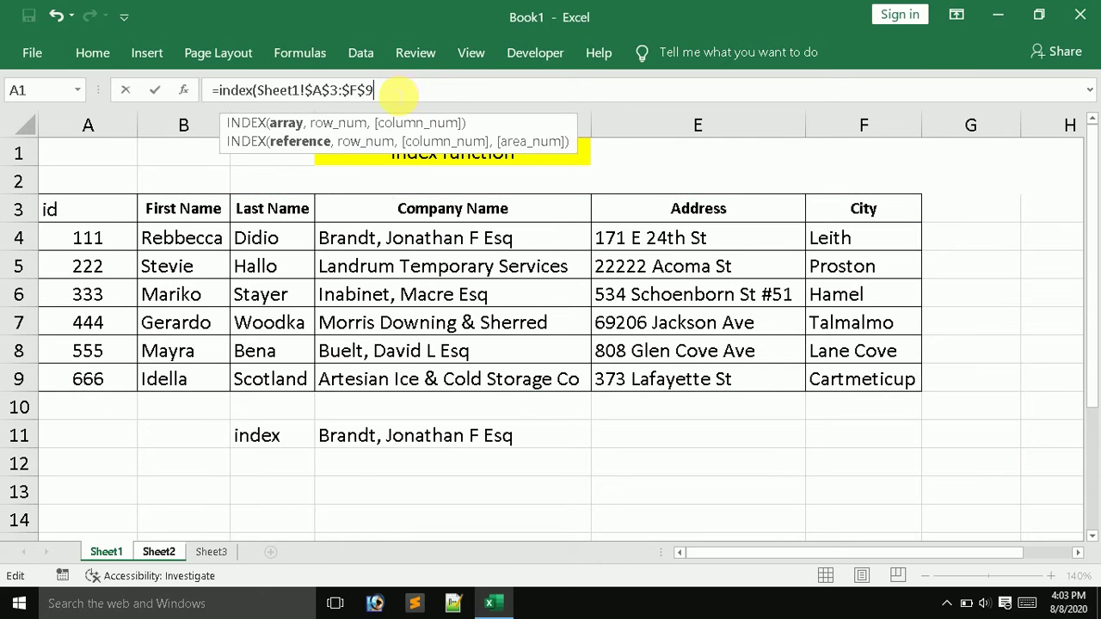
{"action": "type", "text": ","}
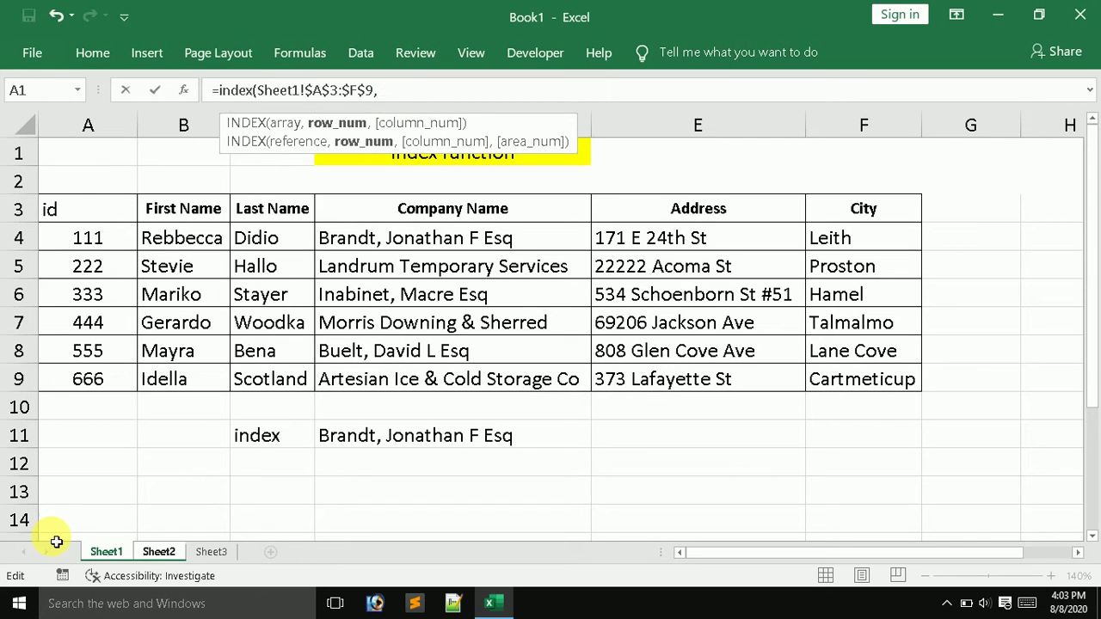
{"action": "left_click", "coordinate": [160, 551]}
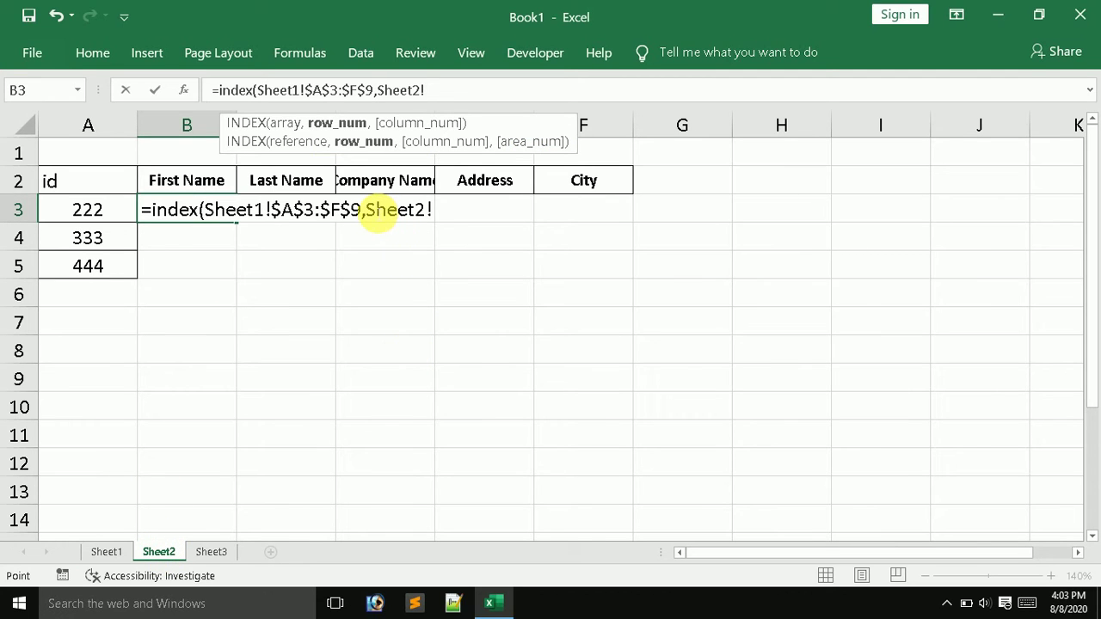
{"action": "left_click_drag", "start_coordinate": [364, 210], "coordinate": [444, 218]}
{"action": "key", "text": "BackSpace"}
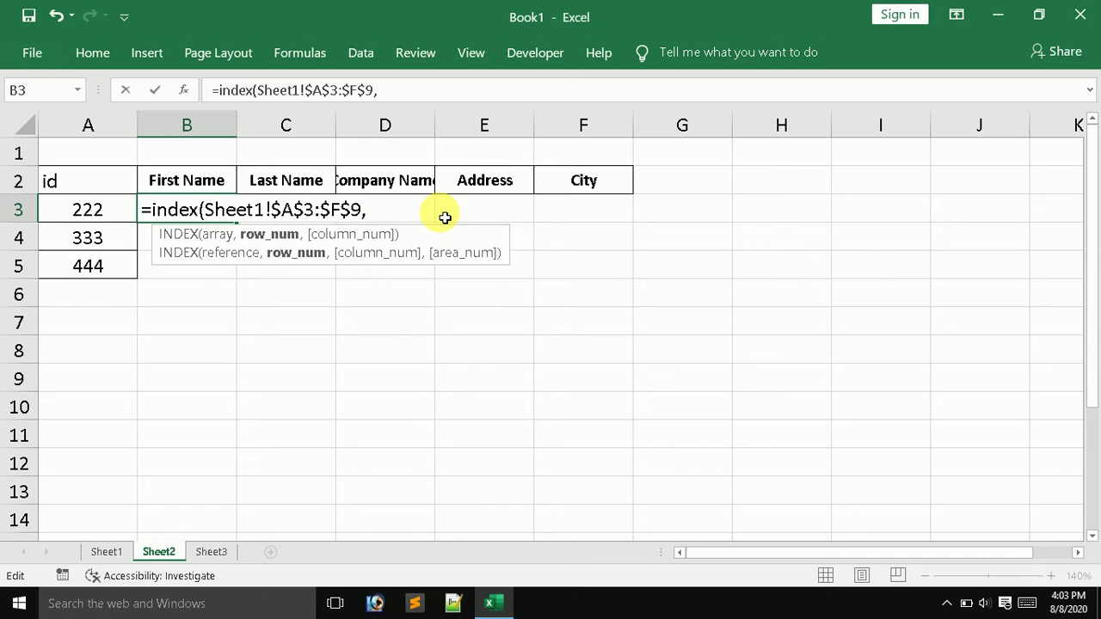
Start the row MATCH using Sheet2's id in $A3 as the lookup value
{"action": "type", "text": "matc"}
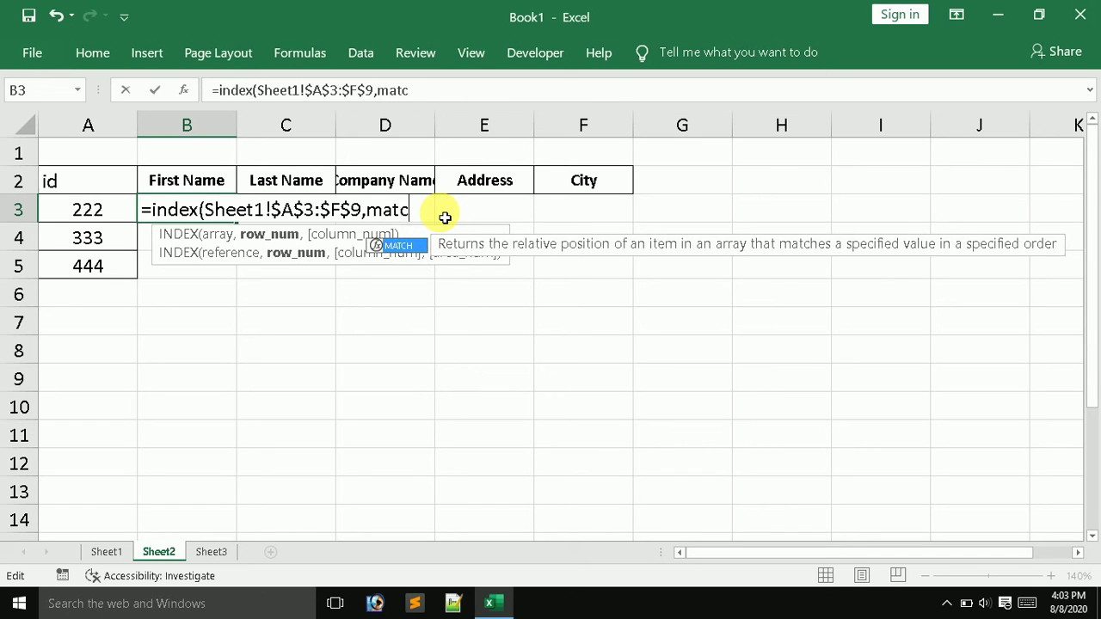
{"action": "type", "text": "h("}
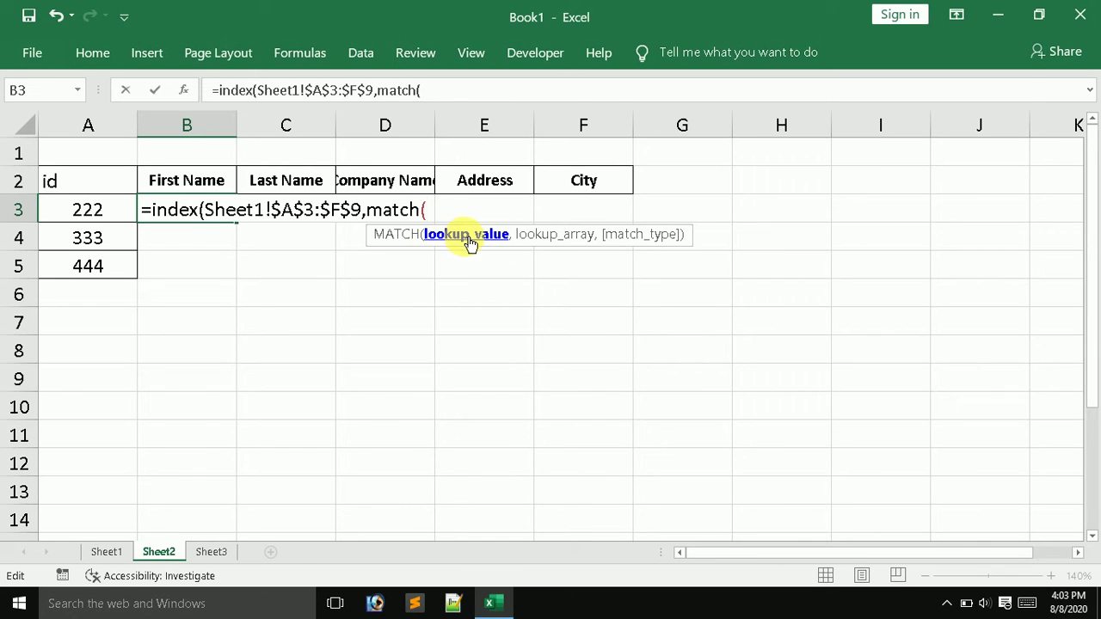
{"action": "left_click", "coordinate": [109, 218]}
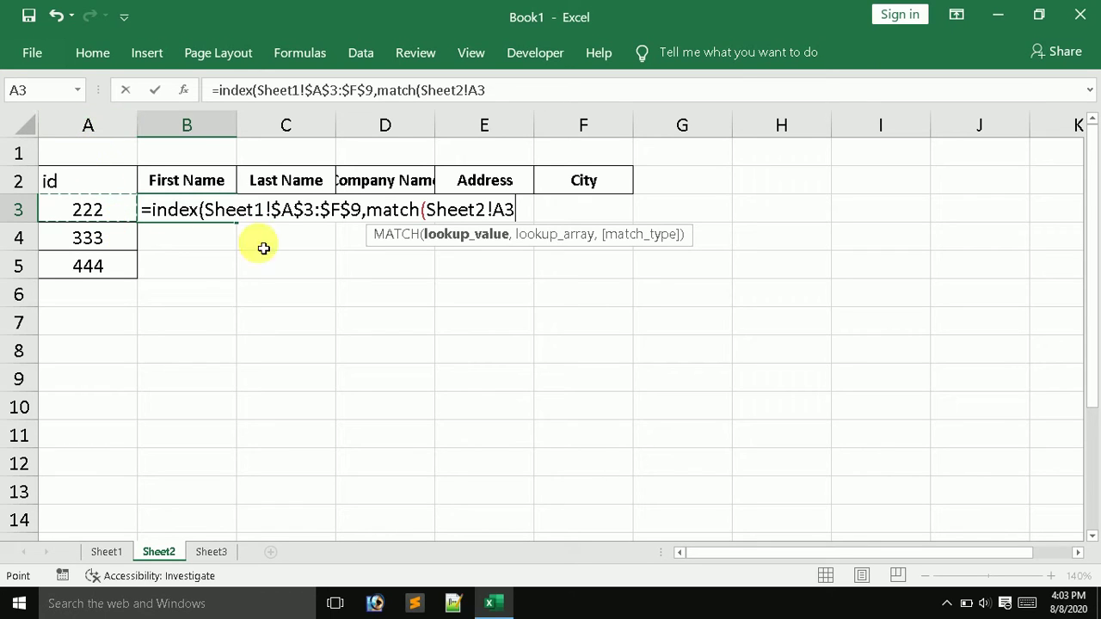
{"action": "left_click", "coordinate": [495, 210]}
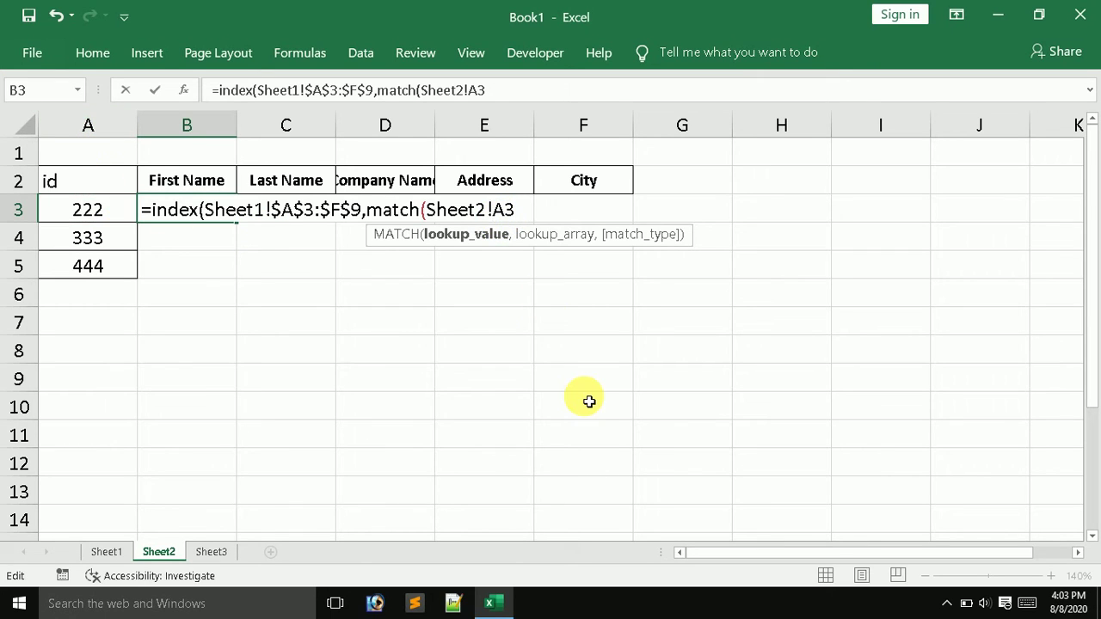
{"action": "type", "text": "$9"}
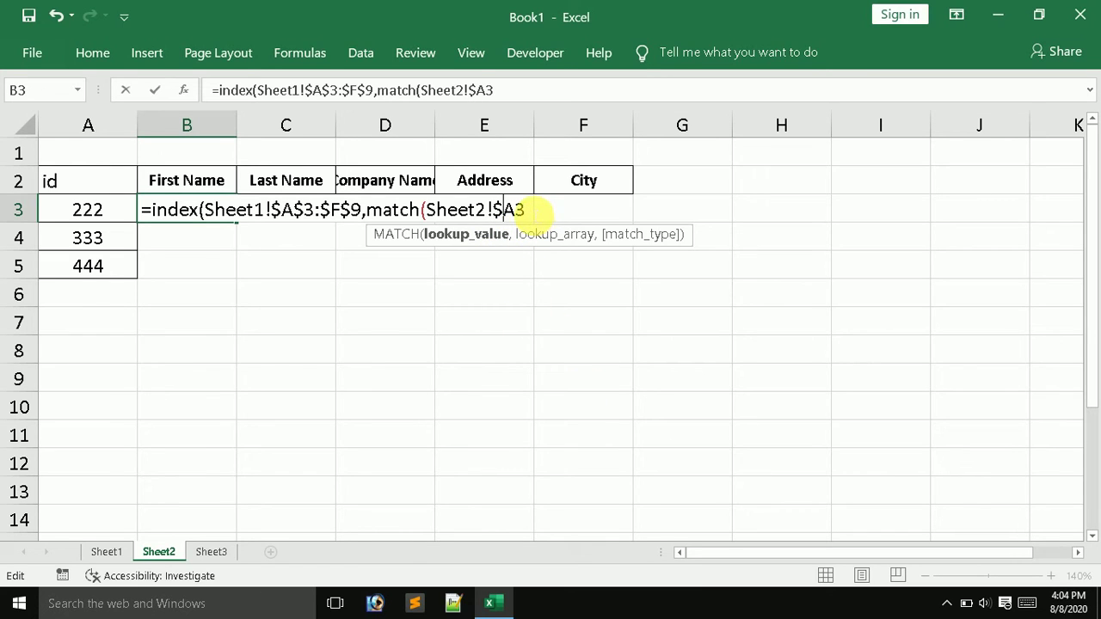
{"action": "type", "text": ","}
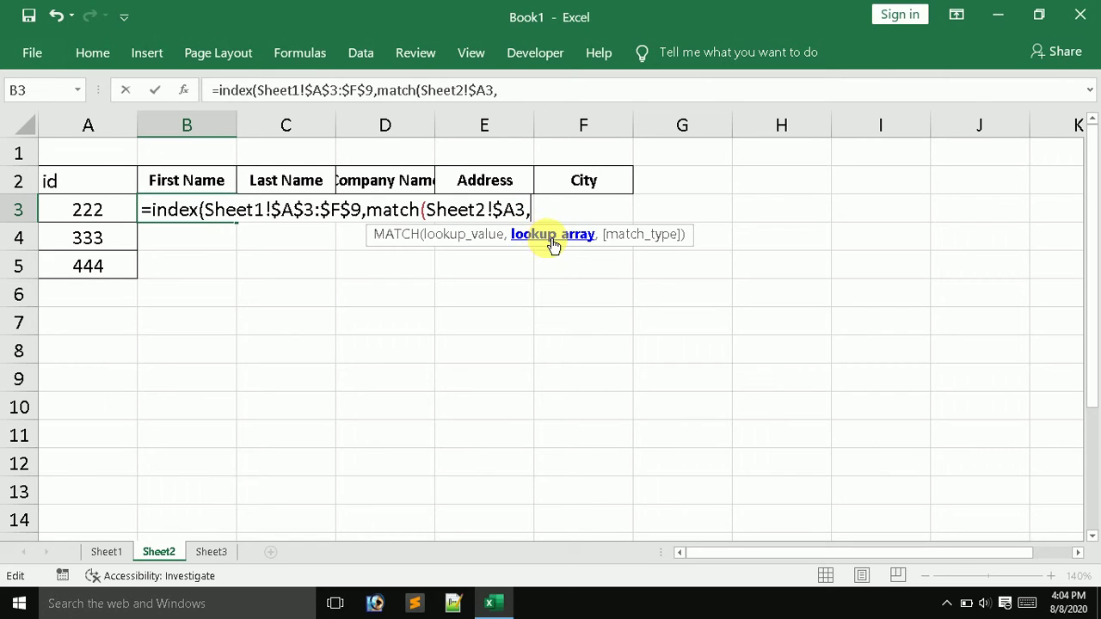
Complete the MATCH against Sheet1!$A$3:$A$9 with exact match 0, followed by a comma
{"action": "left_click", "coordinate": [107, 552]}
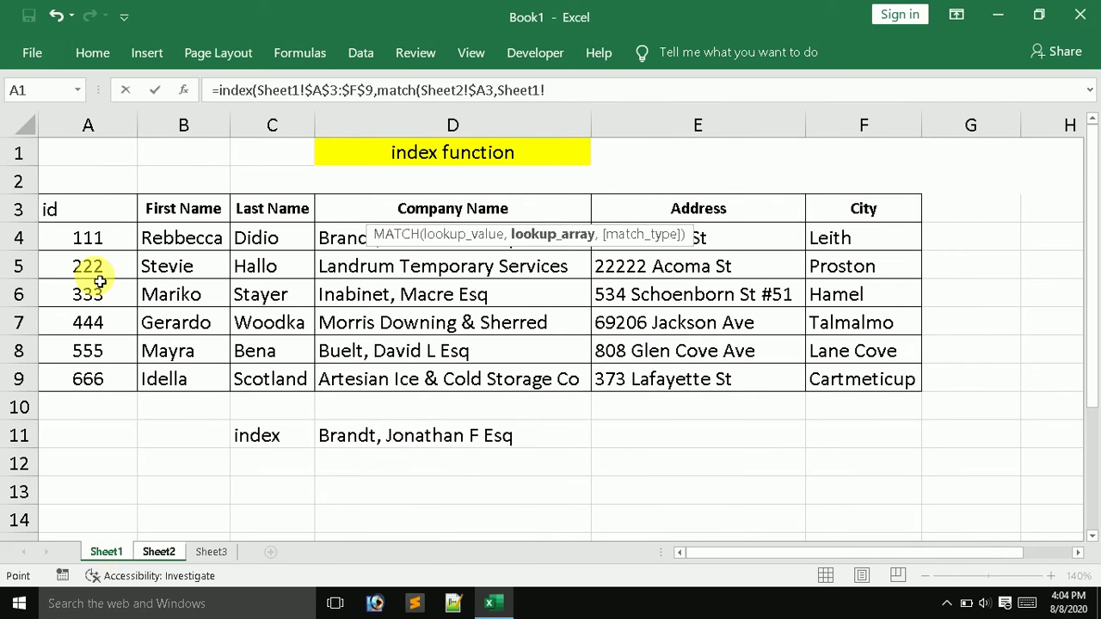
{"action": "left_click_drag", "start_coordinate": [91, 213], "coordinate": [100, 378]}
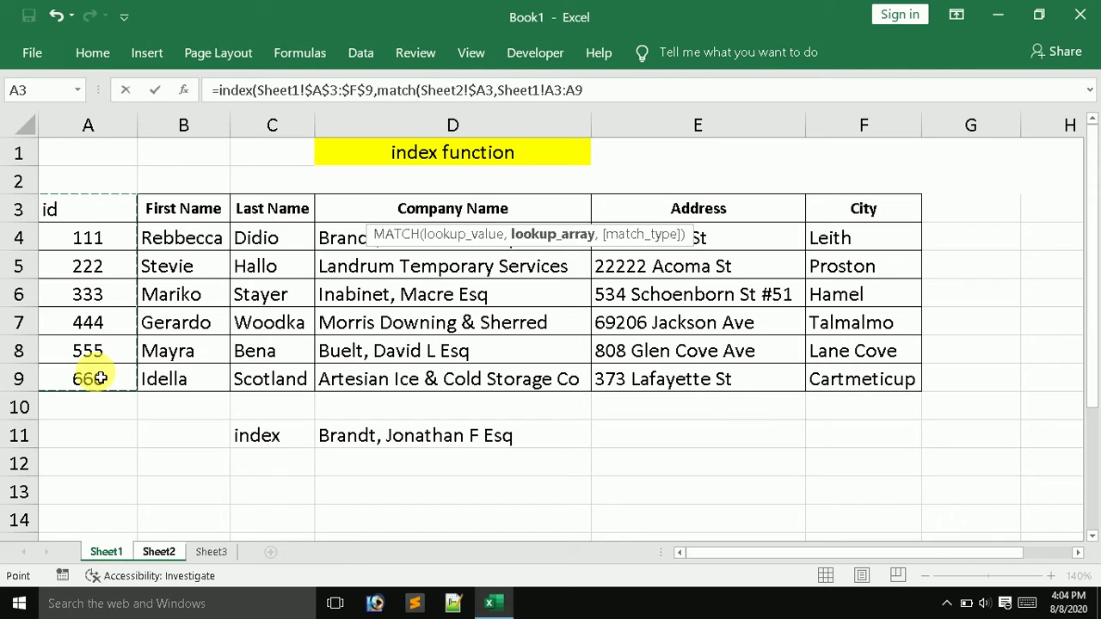
{"action": "key", "text": "F4"}
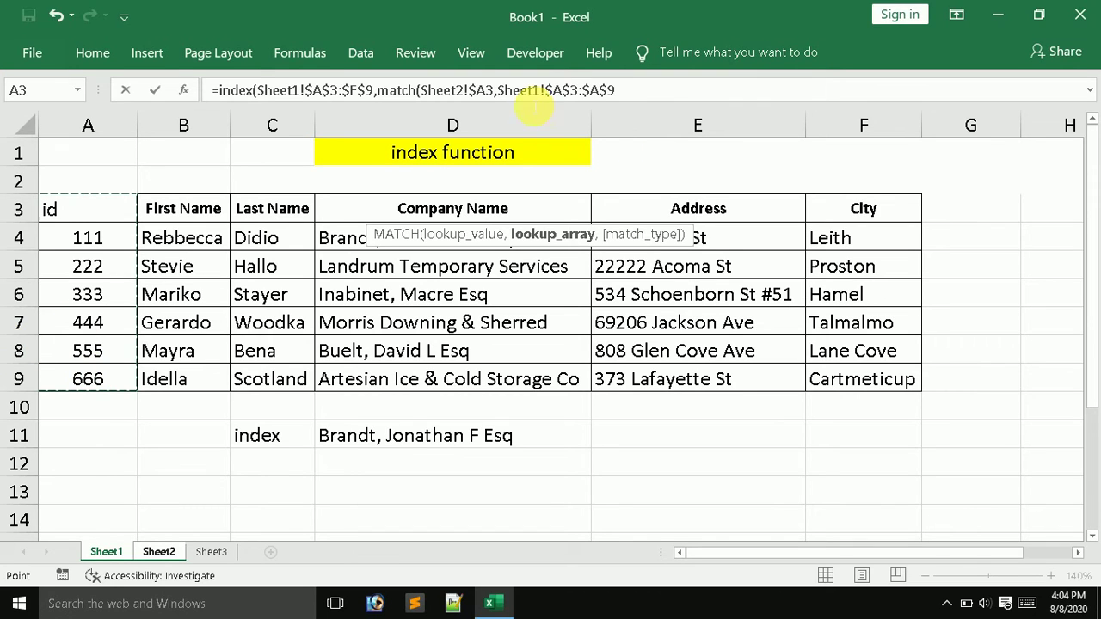
{"action": "double_click", "coordinate": [559, 91]}
{"action": "double_click", "coordinate": [600, 91]}
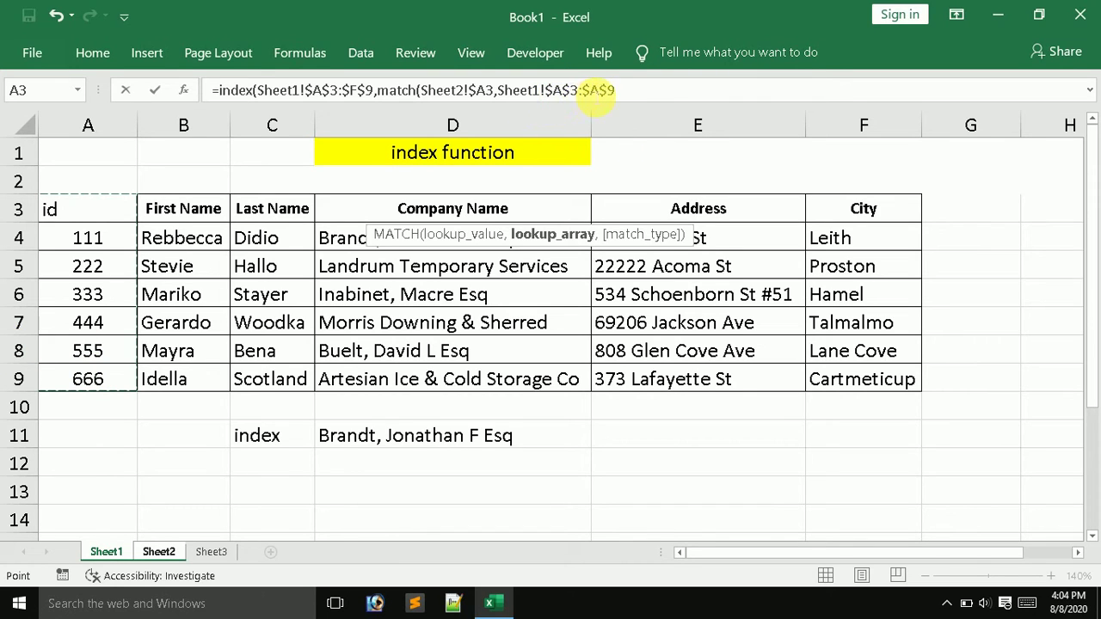
{"action": "left_click", "coordinate": [615, 91]}
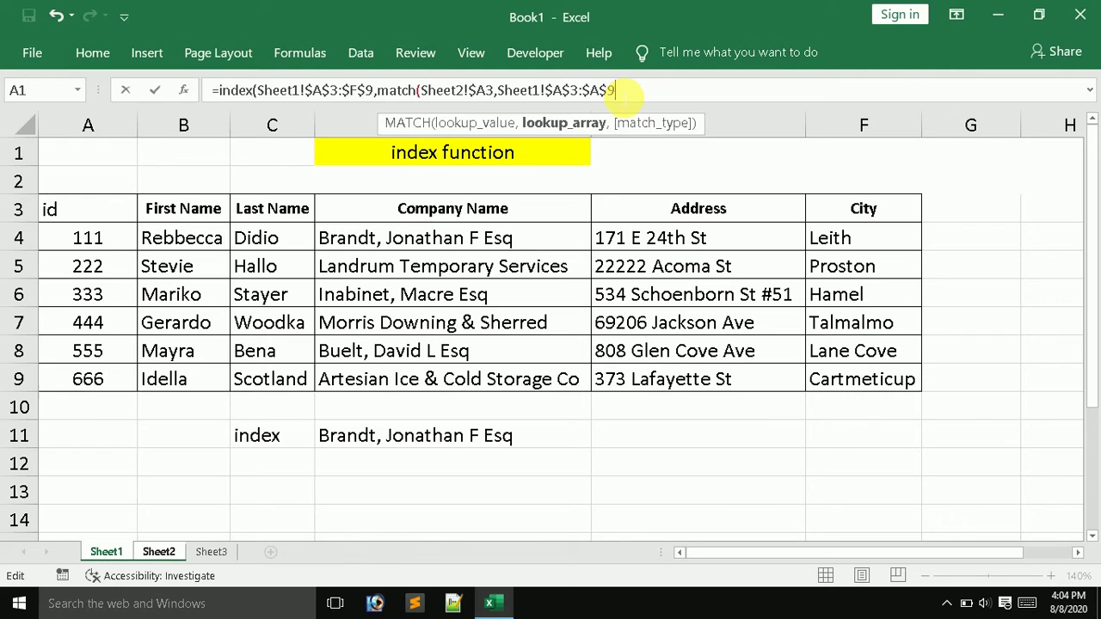
{"action": "type", "text": ","}
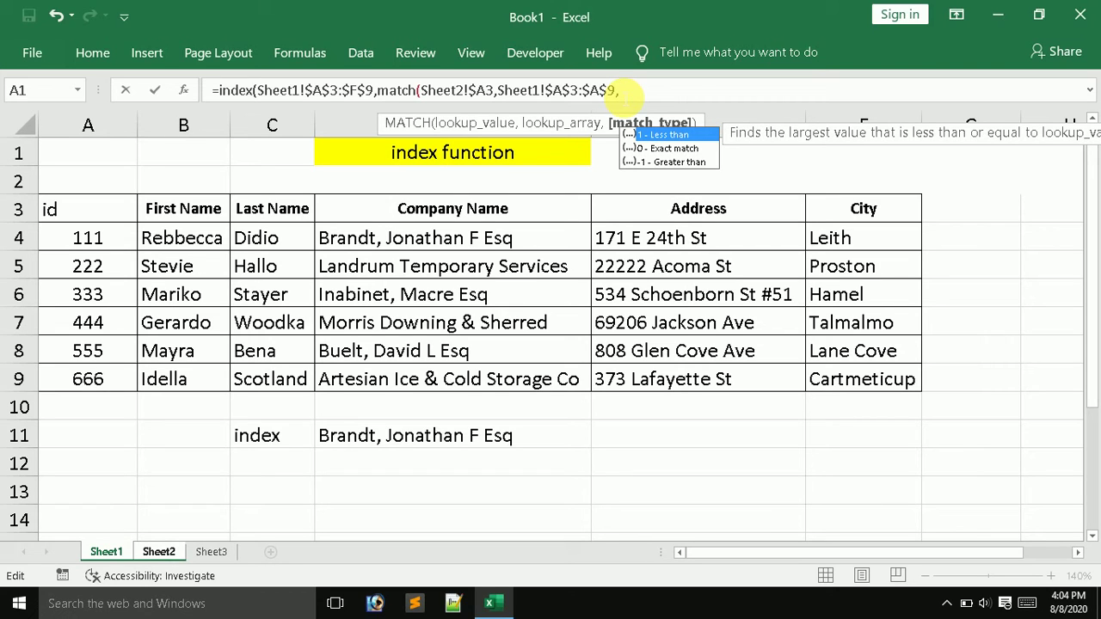
{"action": "type", "text": "0)"}
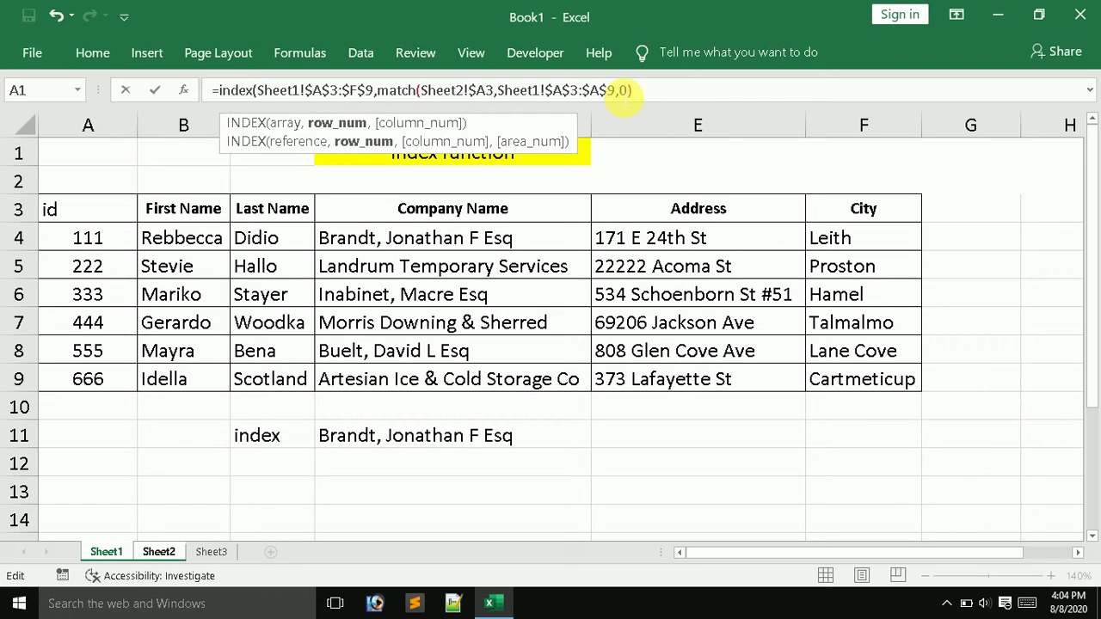
{"action": "type", "text": ","}
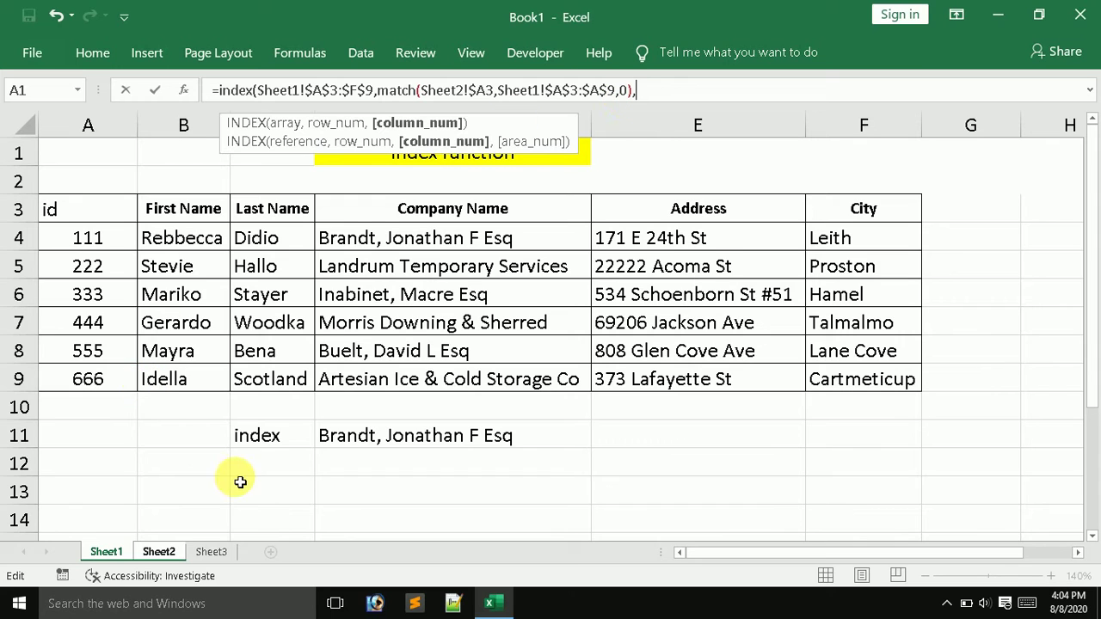
Begin a second MATCH for the column argument with Sheet2!B$2 as its lookup value
{"action": "left_click", "coordinate": [159, 552]}
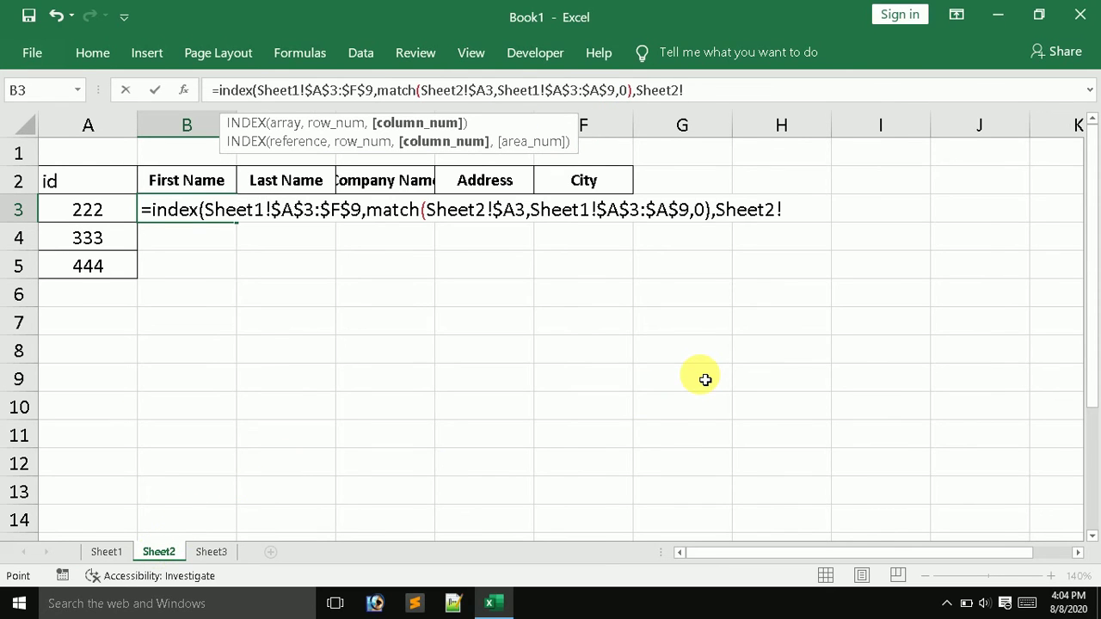
{"action": "key", "text": "BackSpace"}
{"action": "key", "text": "BackSpace"}
{"action": "key", "text": "BackSpace"}
{"action": "key", "text": "BackSpace"}
{"action": "key", "text": "BackSpace"}
{"action": "key", "text": "BackSpace"}
{"action": "key", "text": "BackSpace"}
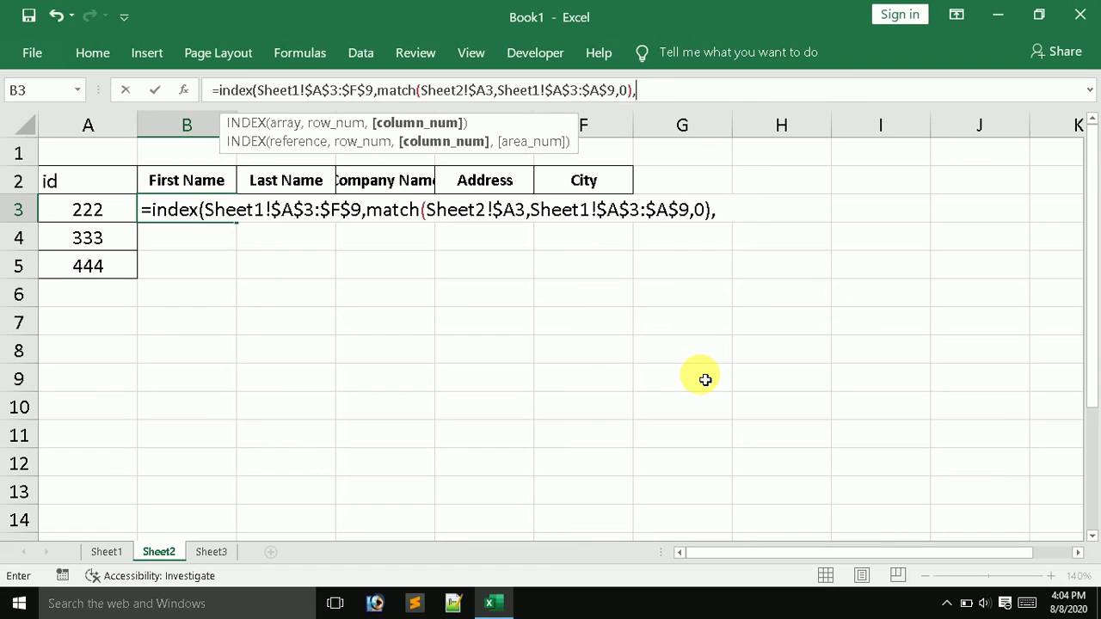
{"action": "type", "text": "ma"}
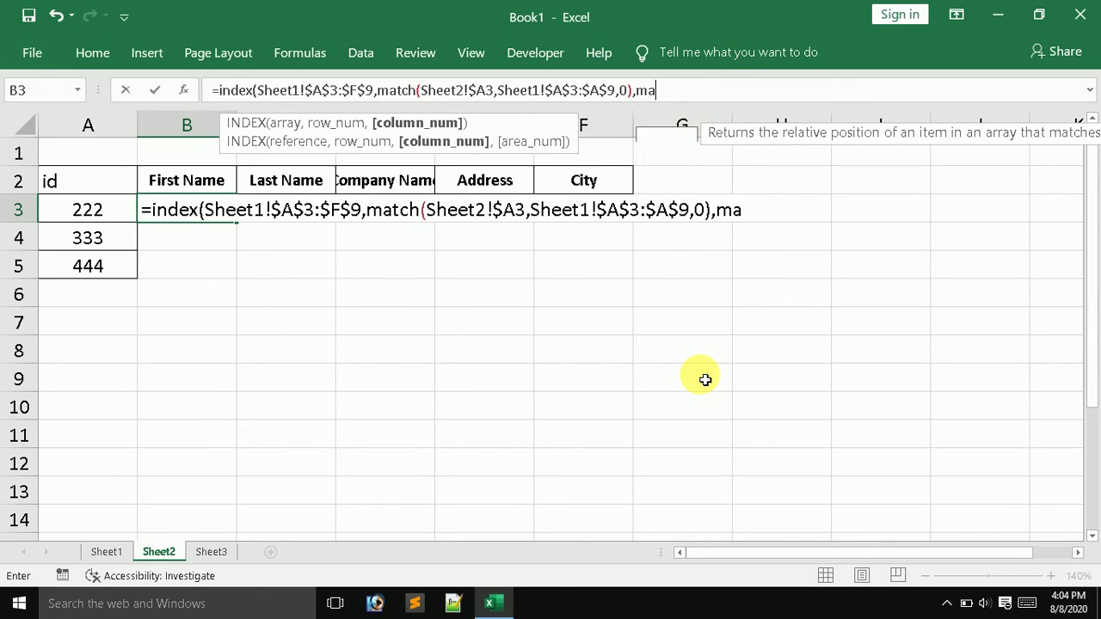
{"action": "type", "text": "tch"}
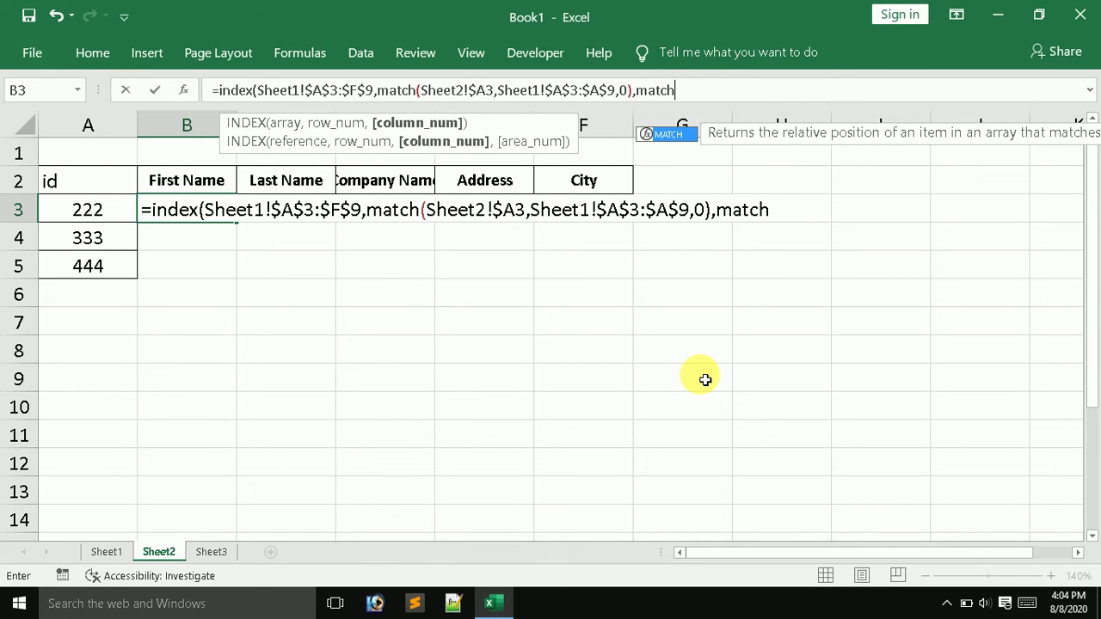
{"action": "type", "text": "("}
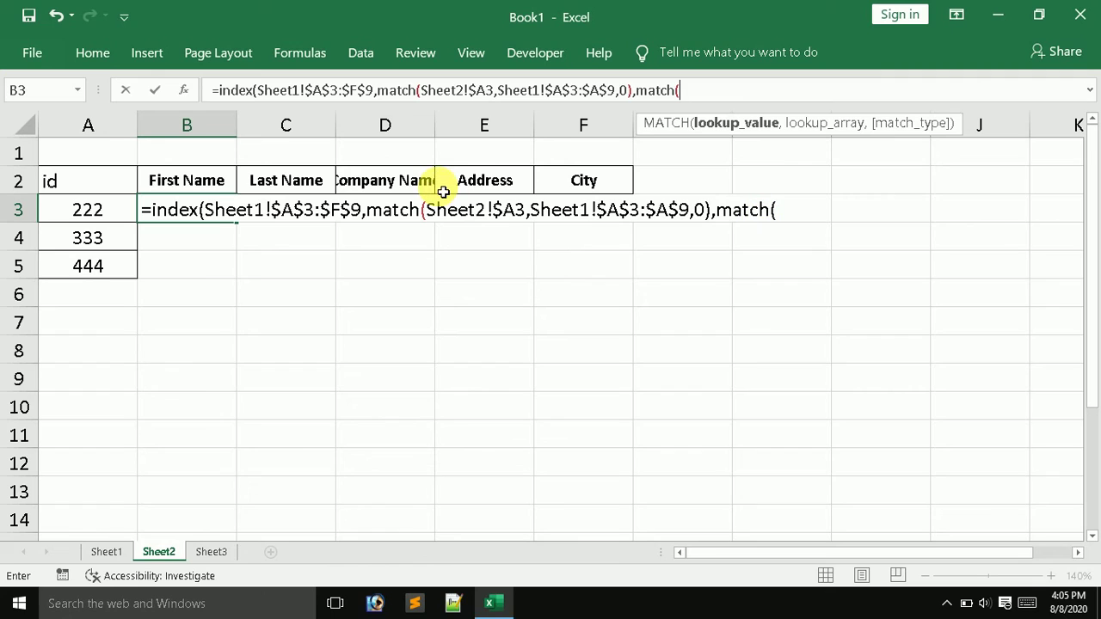
{"action": "left_click", "coordinate": [209, 180]}
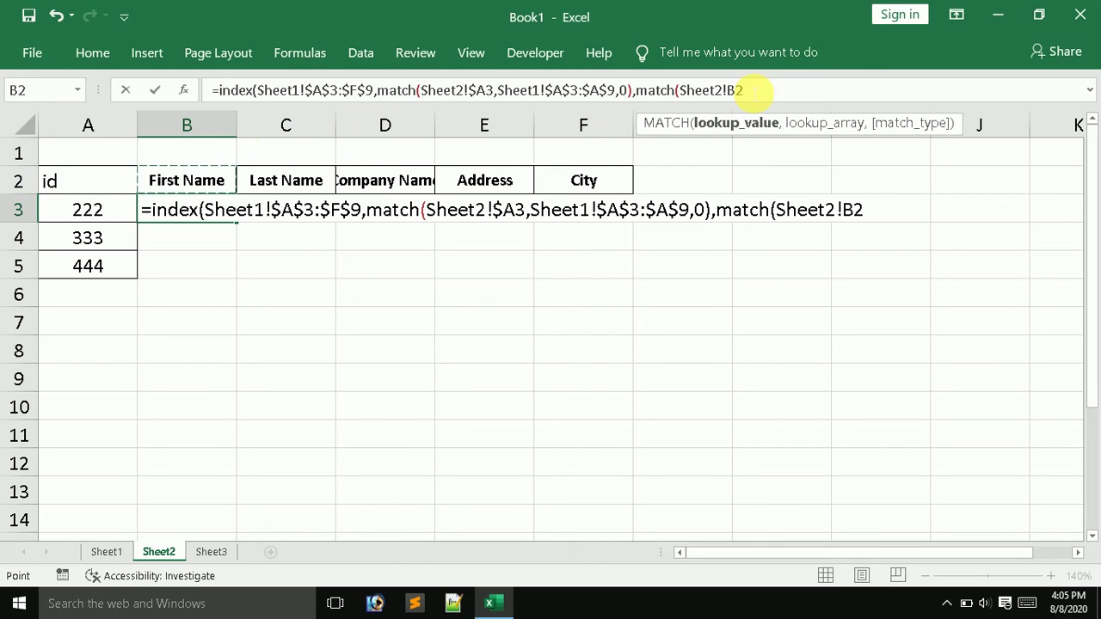
{"action": "left_click", "coordinate": [732, 90]}
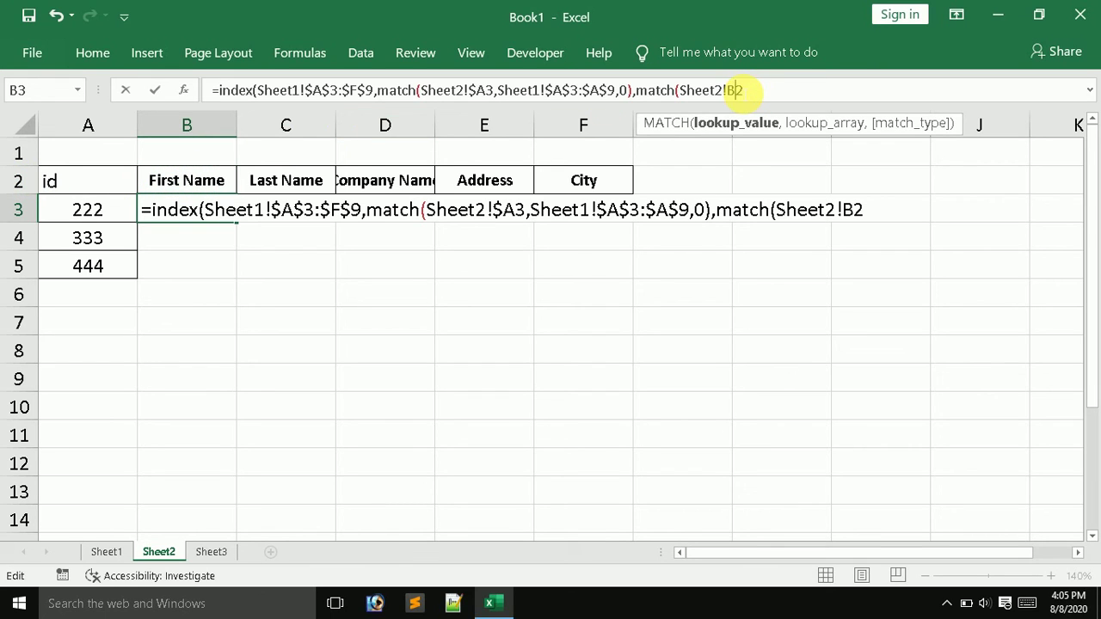
{"action": "type", "text": "$"}
{"action": "left_click", "coordinate": [770, 95]}
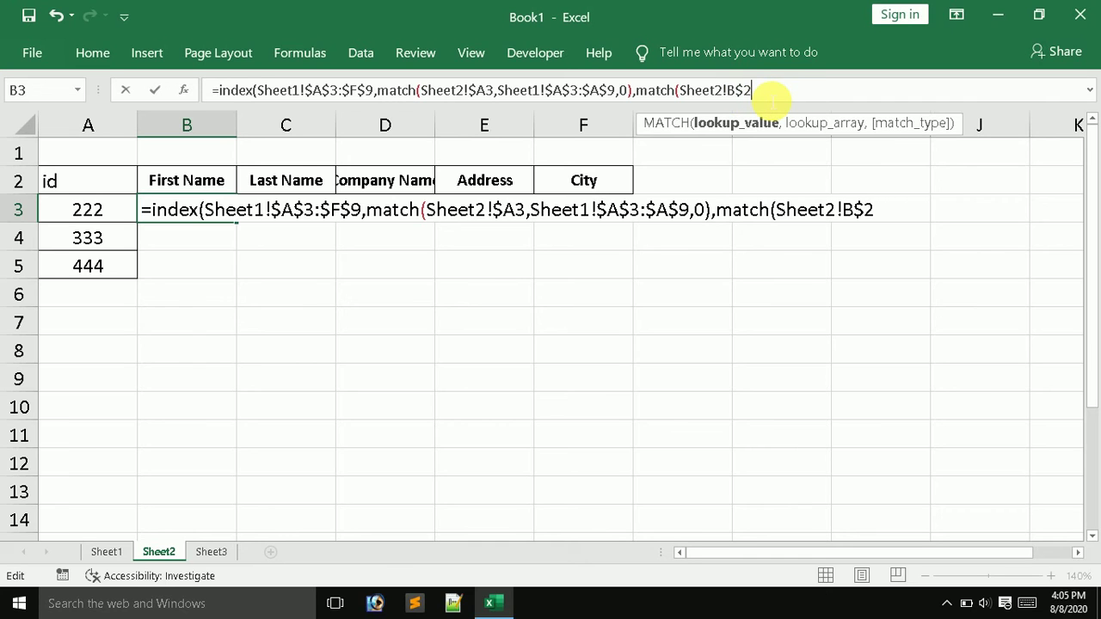
Close the column MATCH over Sheet1!$A$3:$F$3 with exact match 0, so B3 returns Stevie
{"action": "type", "text": ","}
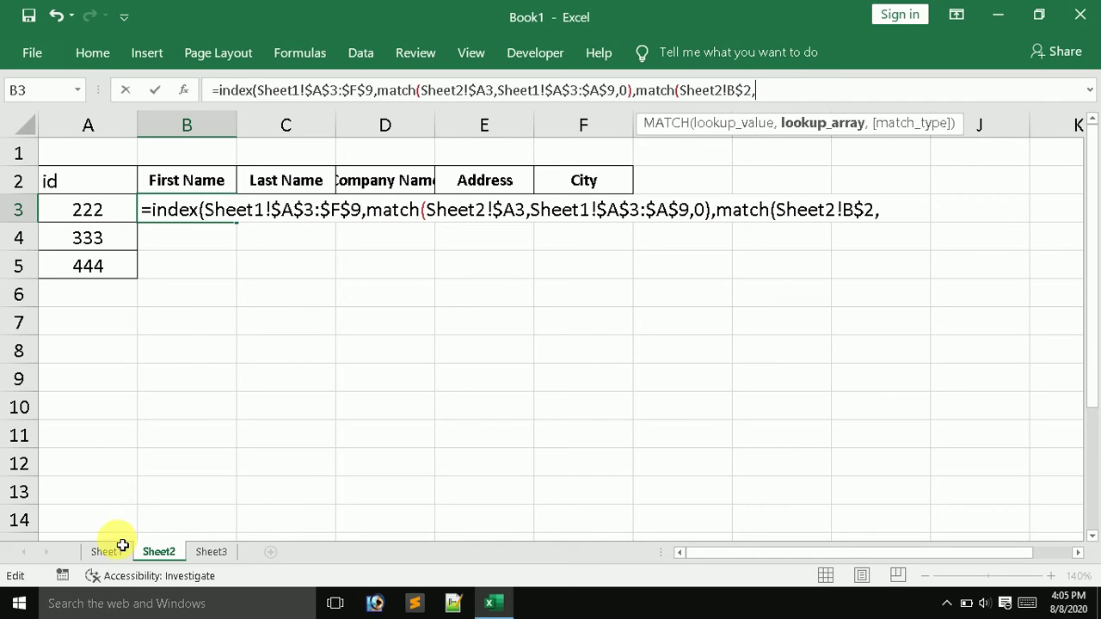
{"action": "left_click", "coordinate": [109, 552]}
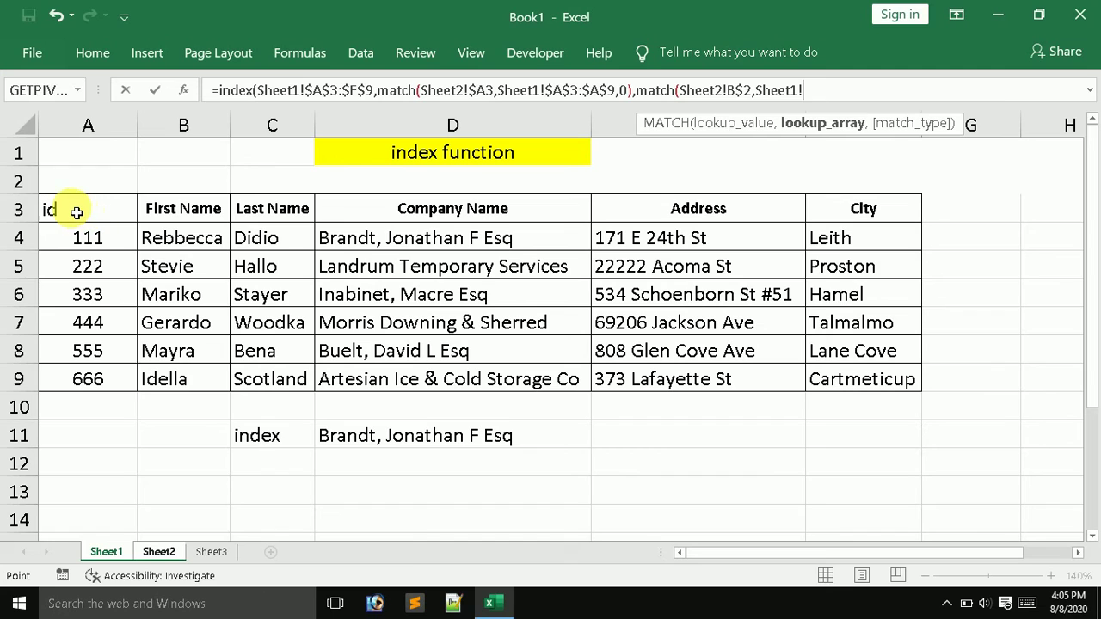
{"action": "left_click_drag", "start_coordinate": [75, 212], "coordinate": [606, 206]}
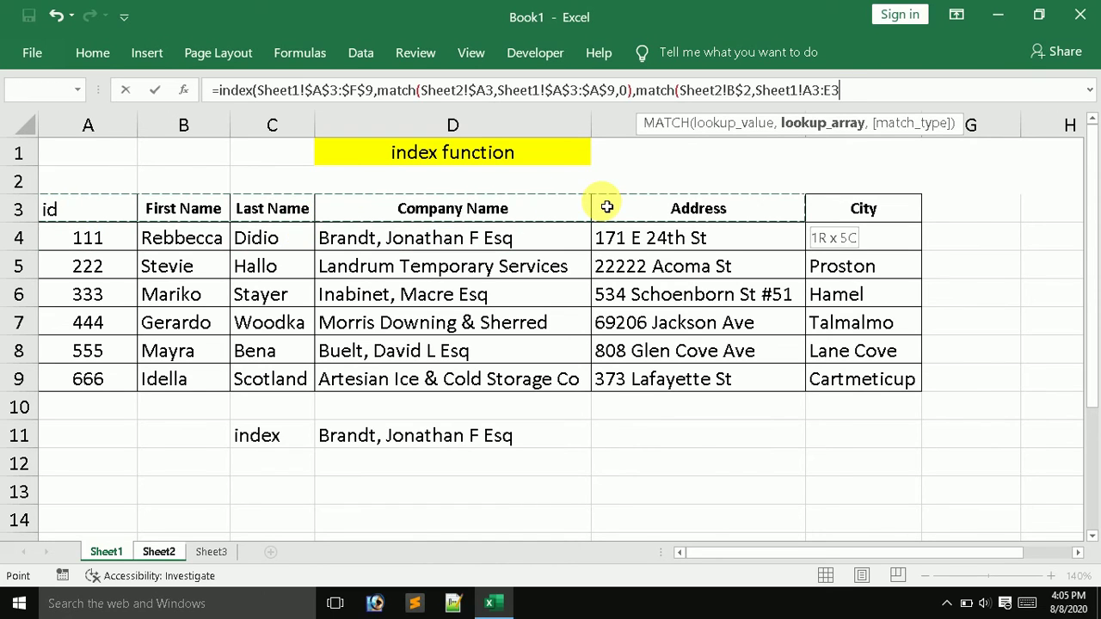
{"action": "left_click_drag", "start_coordinate": [606, 206], "coordinate": [832, 221]}
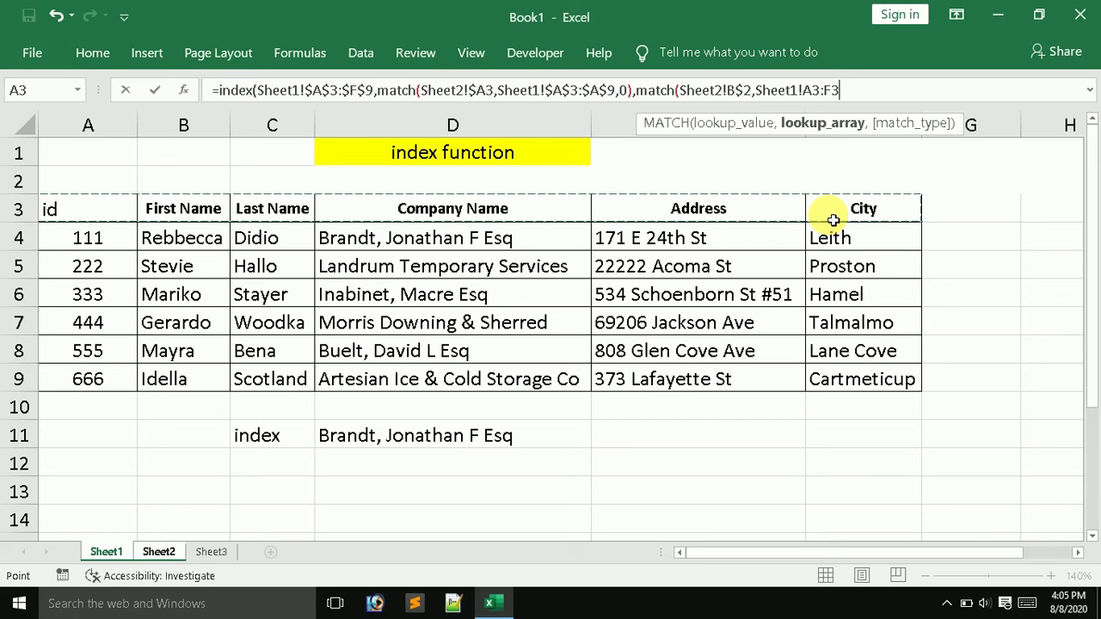
{"action": "key", "text": "F4"}
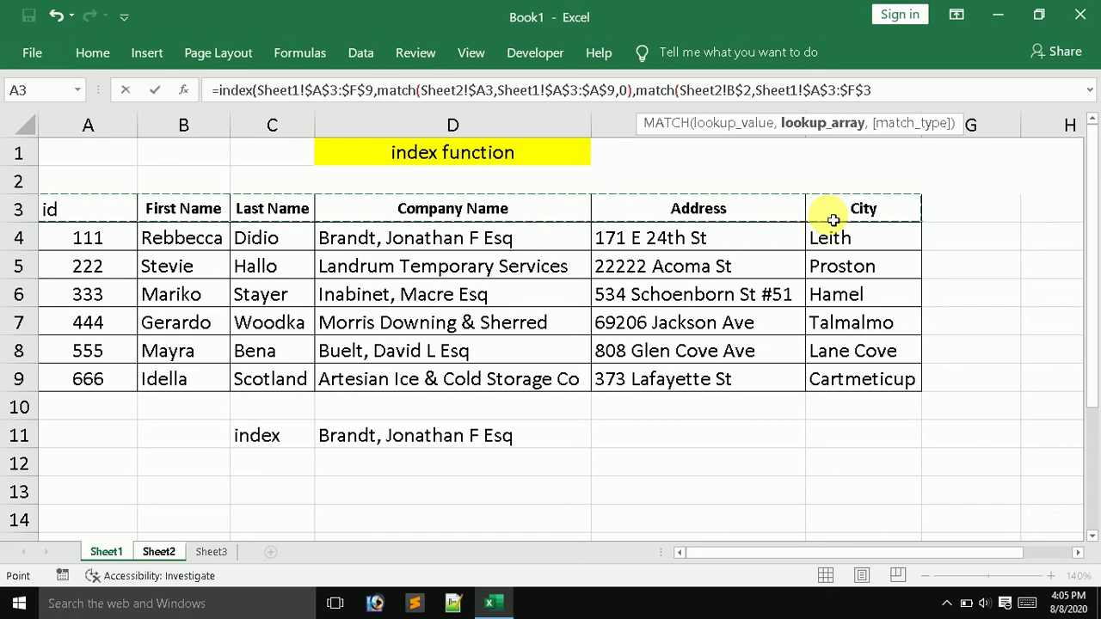
{"action": "type", "text": ",0"}
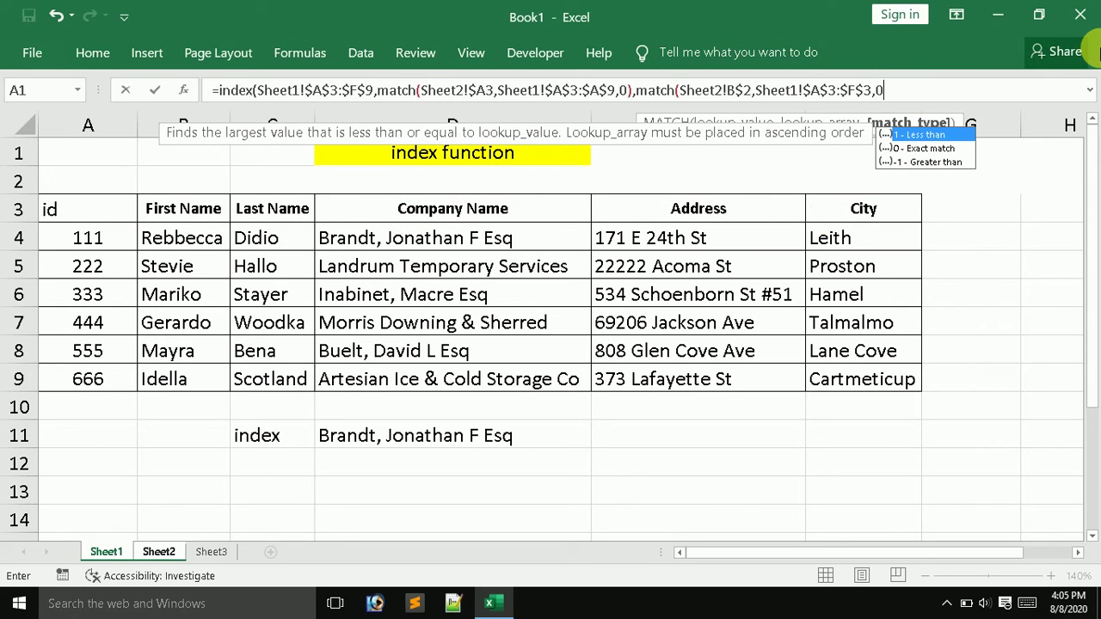
{"action": "type", "text": ")"}
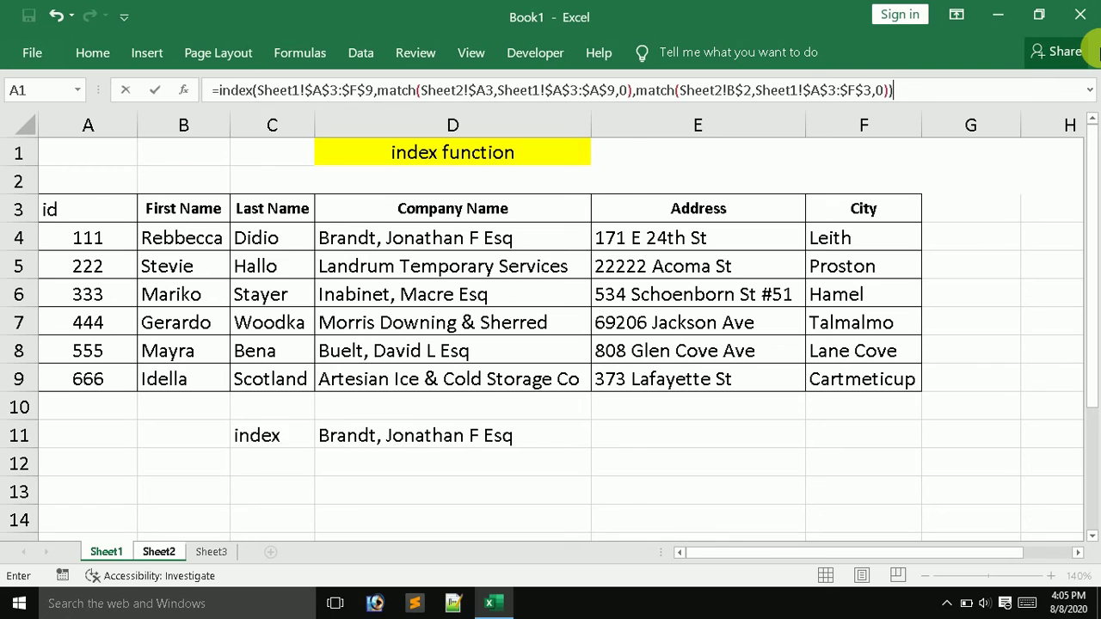
{"action": "key", "text": "Return"}
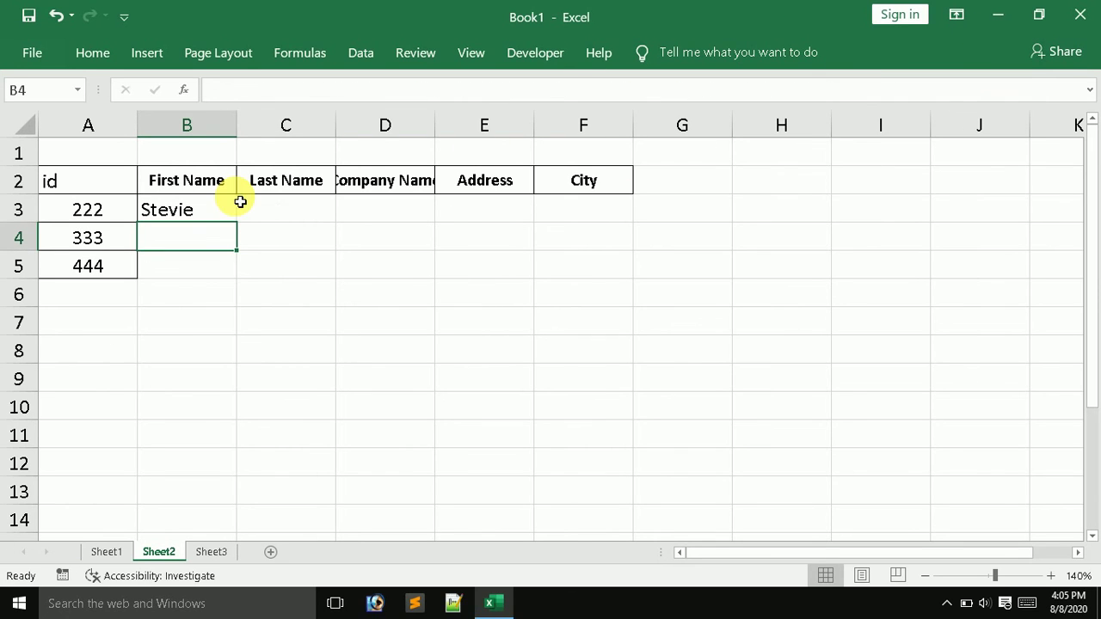
Fill the lookup formula across B3:F5 and autofit columns D and E for company names and addresses
{"action": "left_click", "coordinate": [106, 551]}
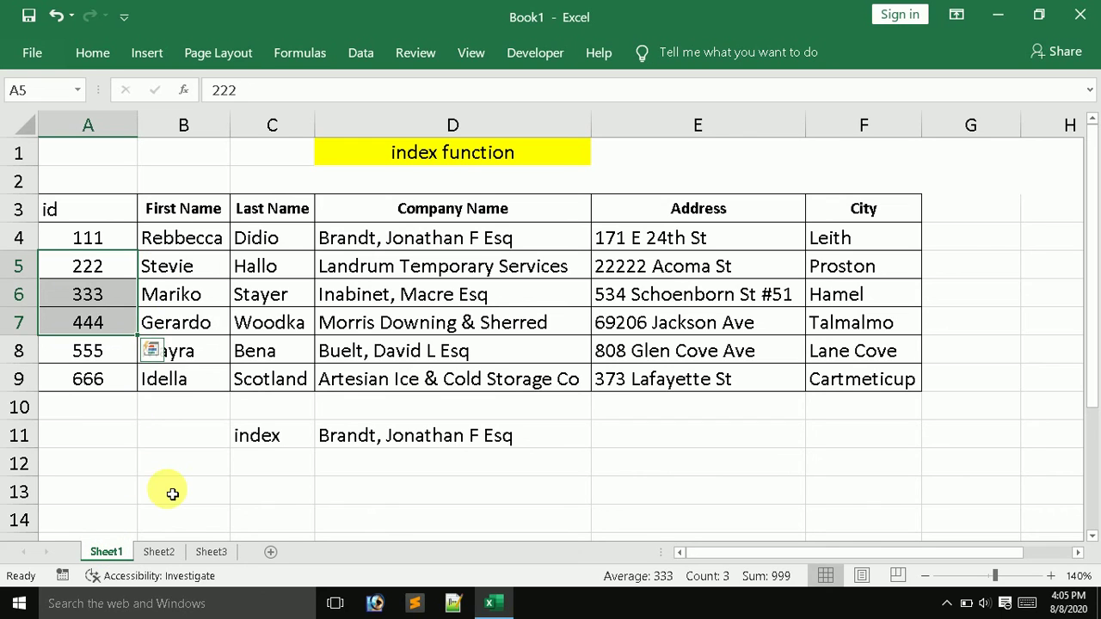
{"action": "left_click", "coordinate": [160, 551]}
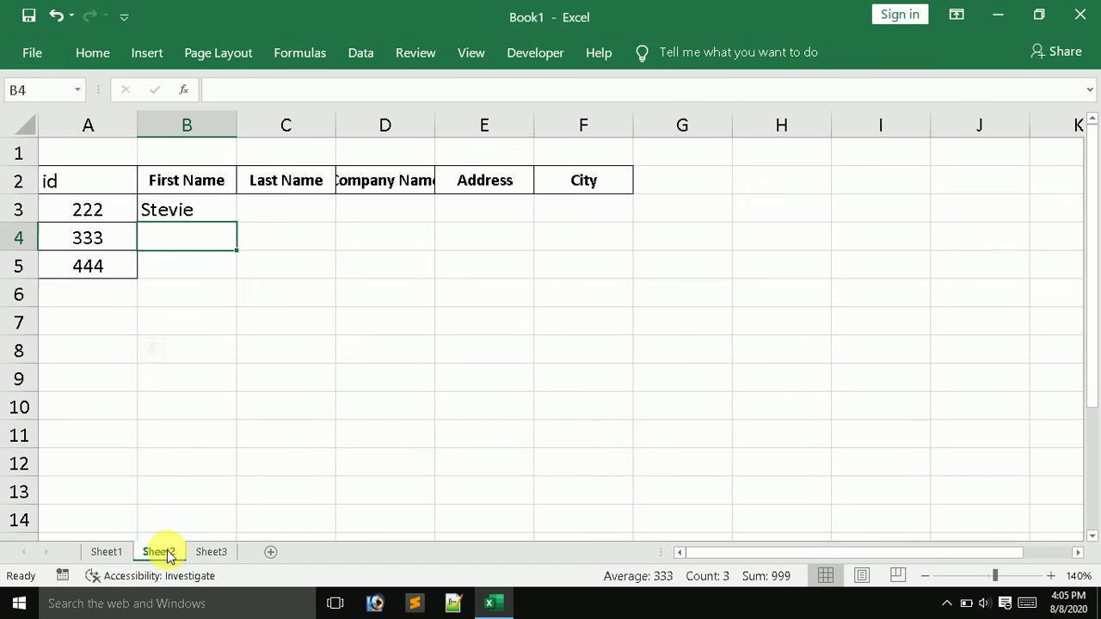
{"action": "left_click", "coordinate": [189, 209]}
{"action": "mouse_move", "coordinate": [238, 233]}
{"action": "left_mouse_down"}
{"action": "mouse_move", "coordinate": [623, 230]}
{"action": "mouse_move", "coordinate": [632, 277]}
{"action": "left_mouse_up"}
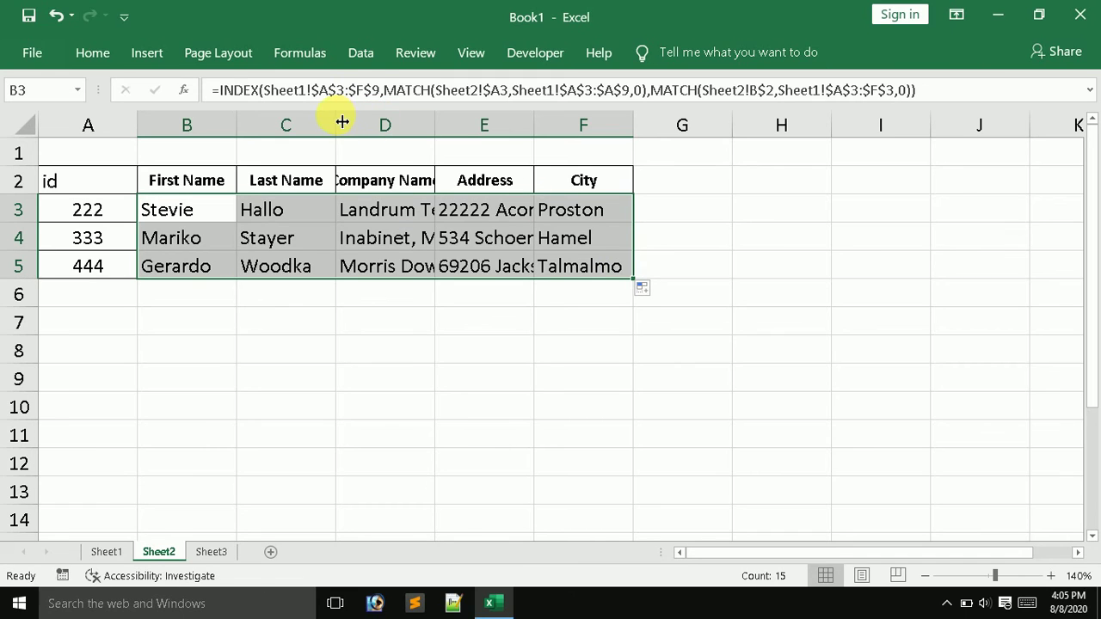
{"action": "left_click_drag", "start_coordinate": [335, 120], "coordinate": [320, 95]}
{"action": "double_click", "coordinate": [420, 127]}
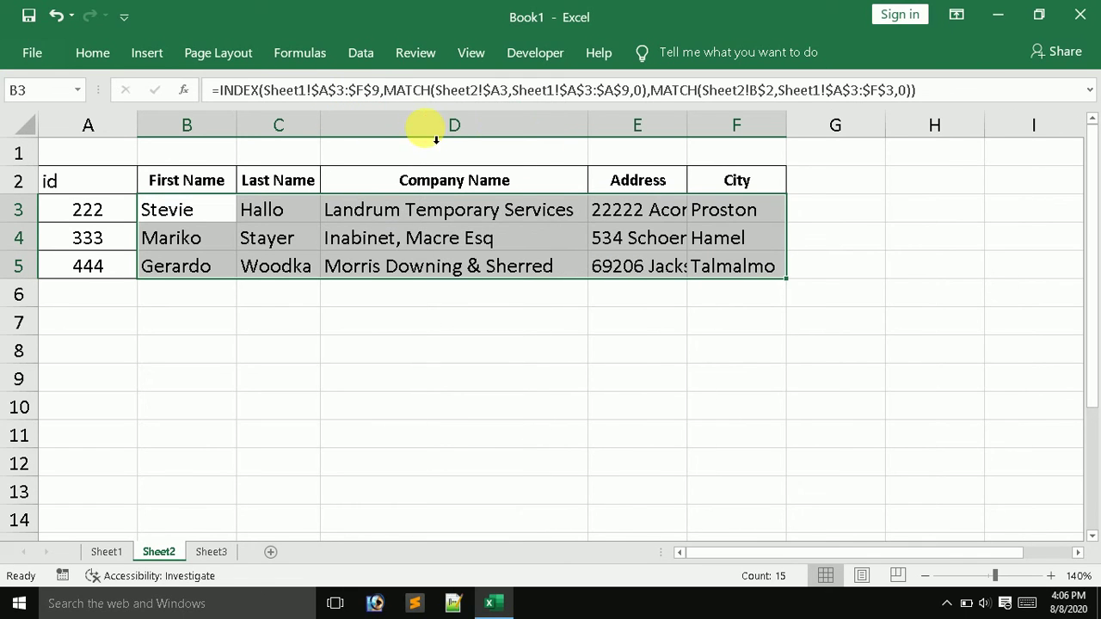
{"action": "double_click", "coordinate": [687, 138]}
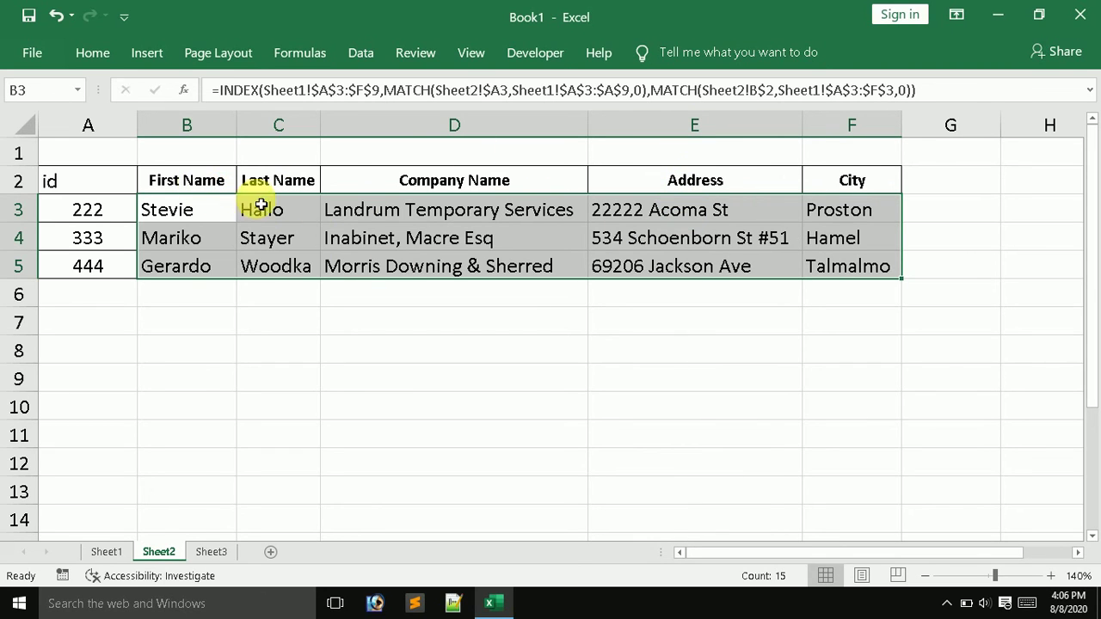
{"action": "left_click", "coordinate": [167, 187]}
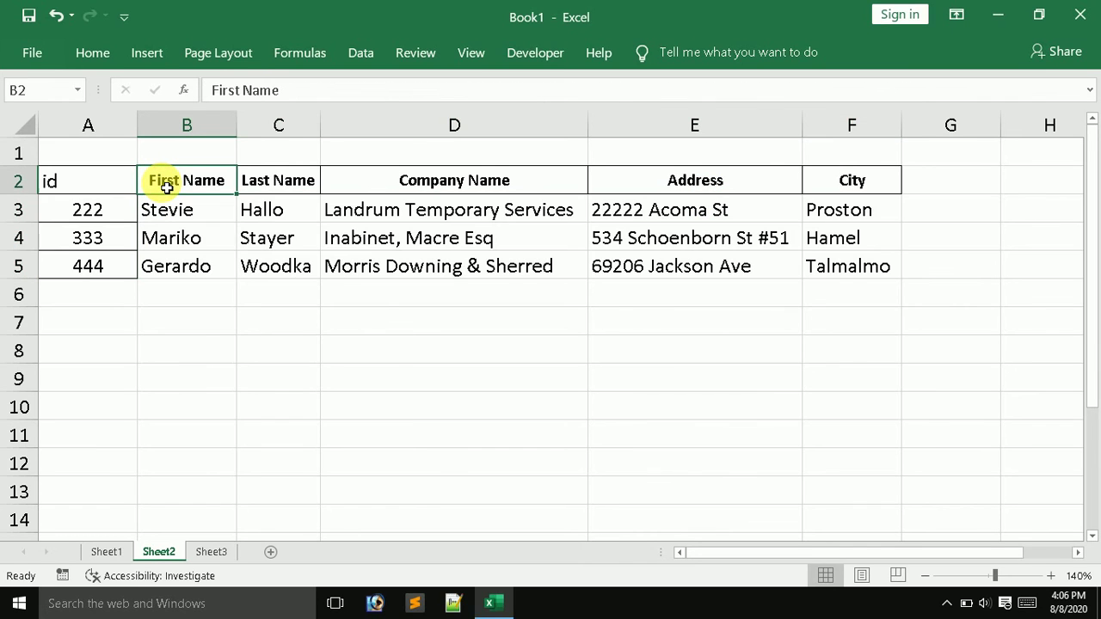
Copy the Address header from E2 into B2 and autofit column B
{"action": "left_click", "coordinate": [695, 190]}
{"action": "key", "text": "ctrl+c"}
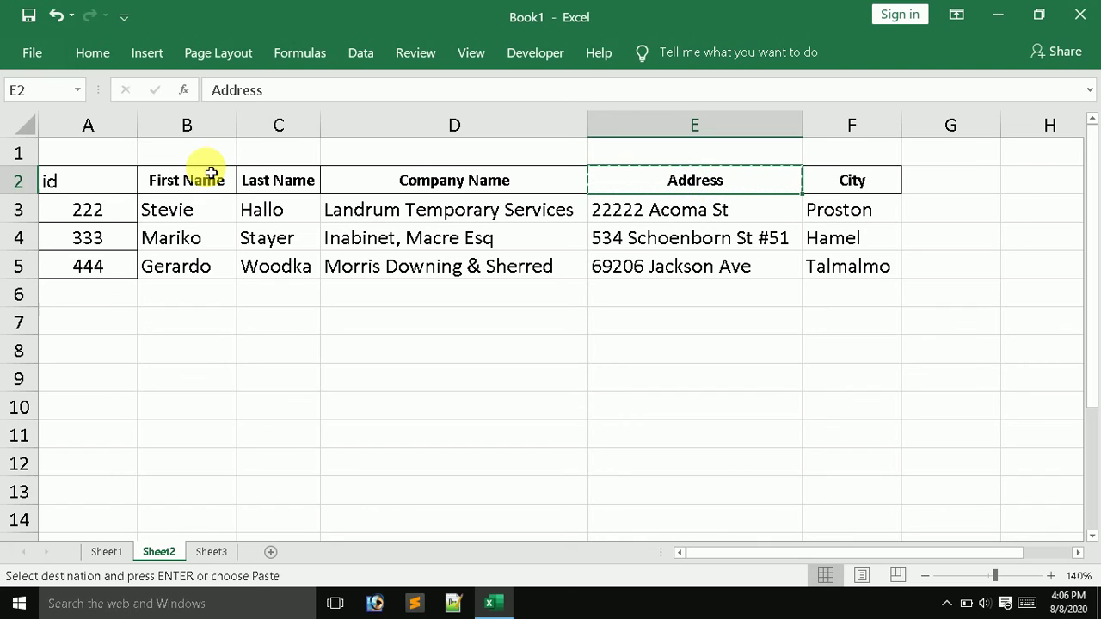
{"action": "left_click", "coordinate": [197, 180]}
{"action": "key", "text": "ctrl+v"}
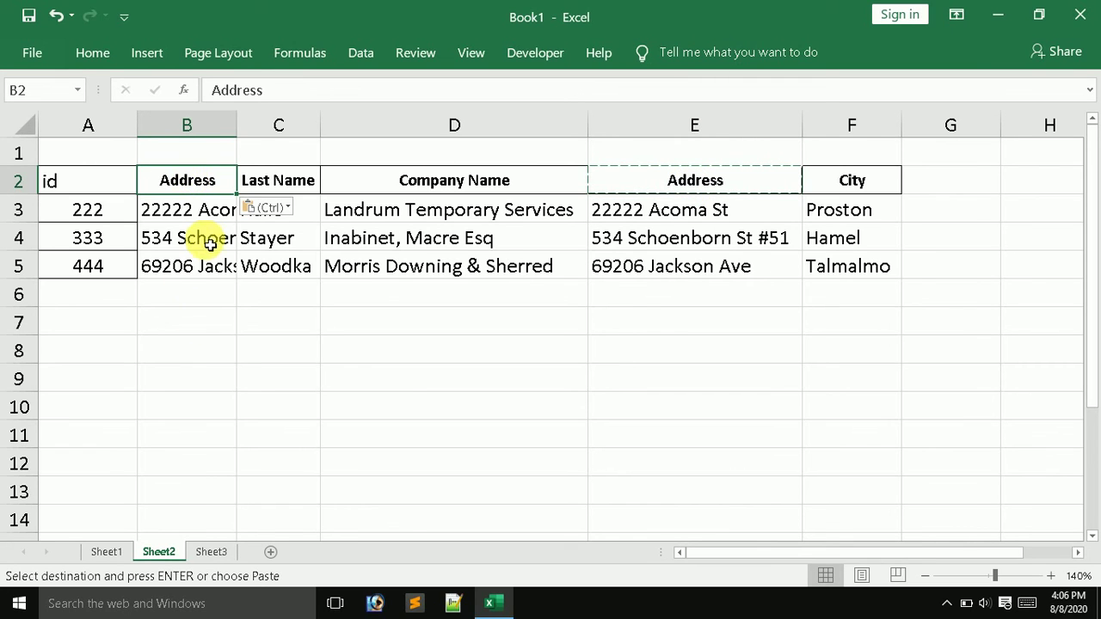
{"action": "double_click", "coordinate": [237, 125]}
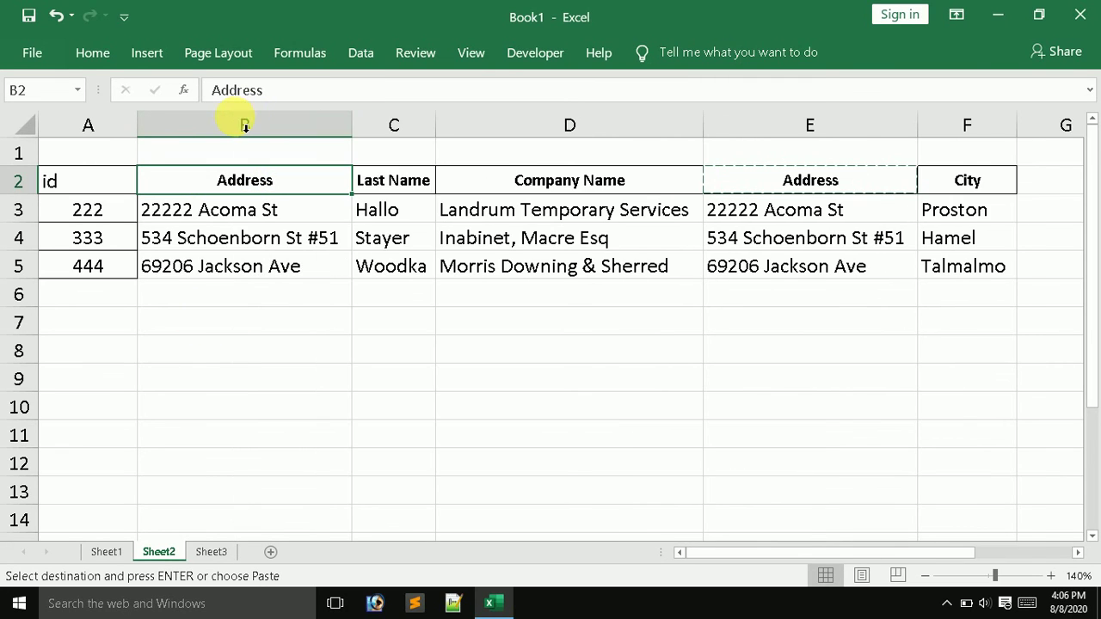
Copy the First Name header from Sheet1 into Sheet2 cell E2
{"action": "left_click", "coordinate": [104, 552]}
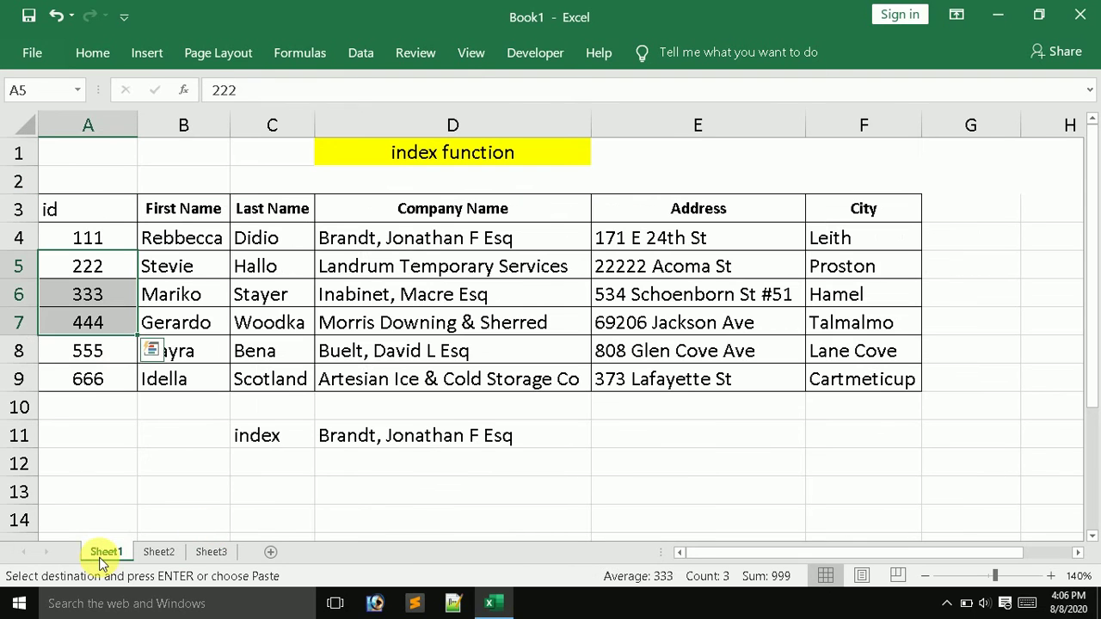
{"action": "left_click", "coordinate": [169, 215]}
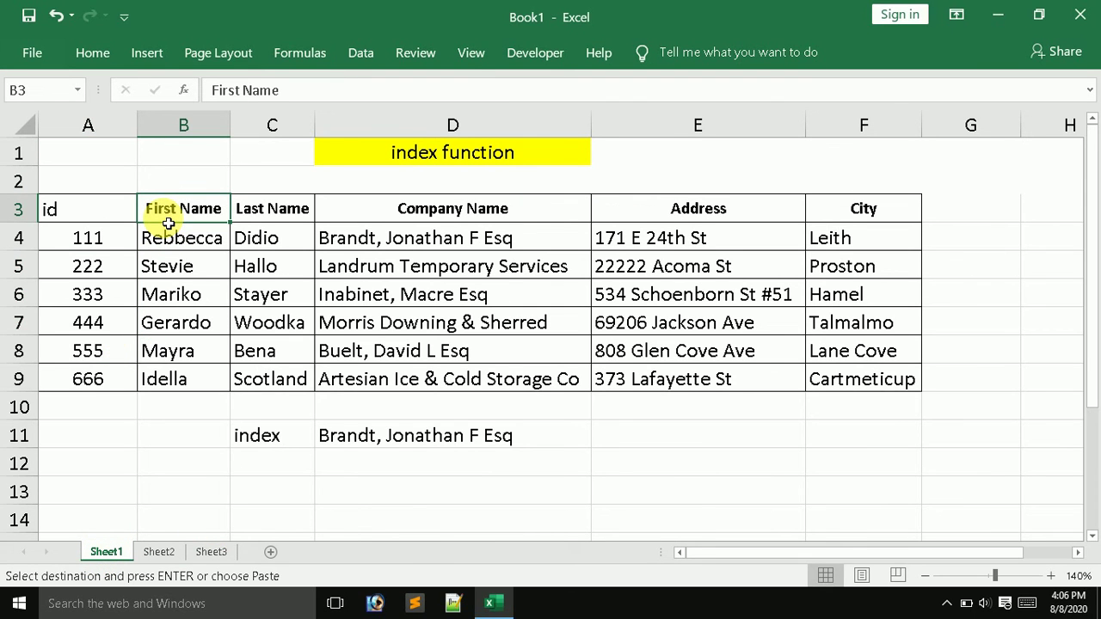
{"action": "key", "text": "ctrl+c"}
{"action": "left_click", "coordinate": [166, 555]}
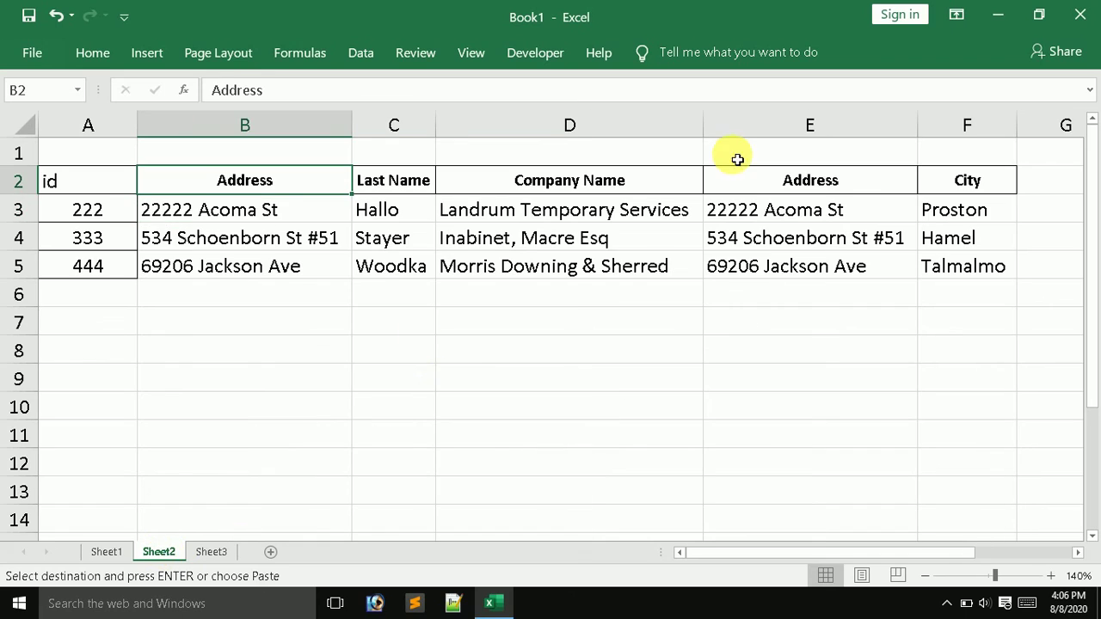
{"action": "left_click", "coordinate": [800, 181]}
{"action": "key", "text": "ctrl+v"}
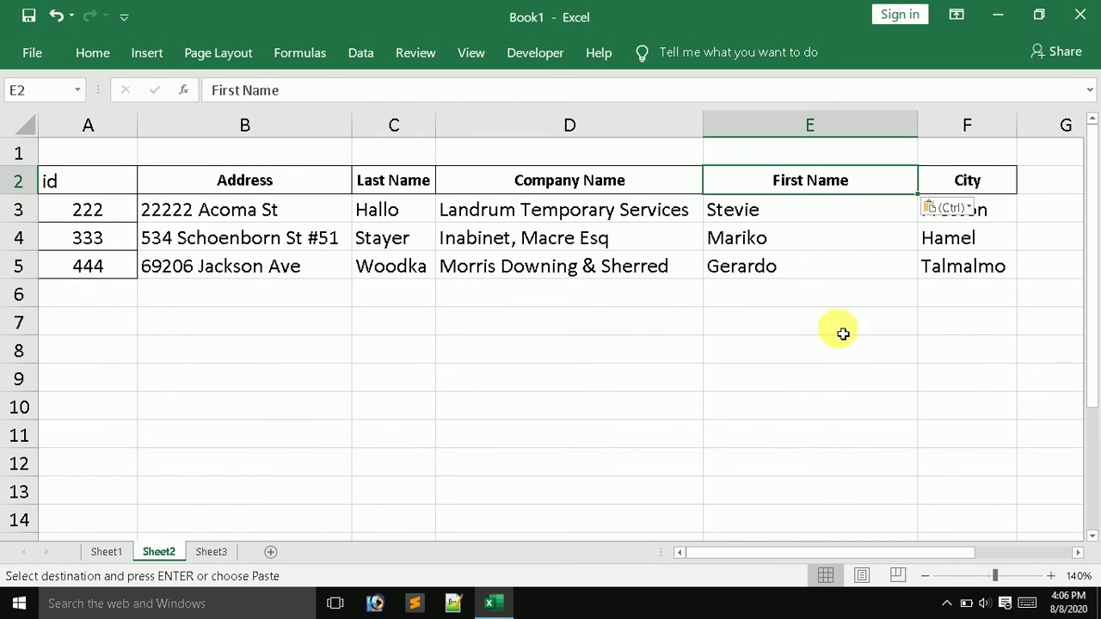
{"action": "left_click", "coordinate": [844, 317]}
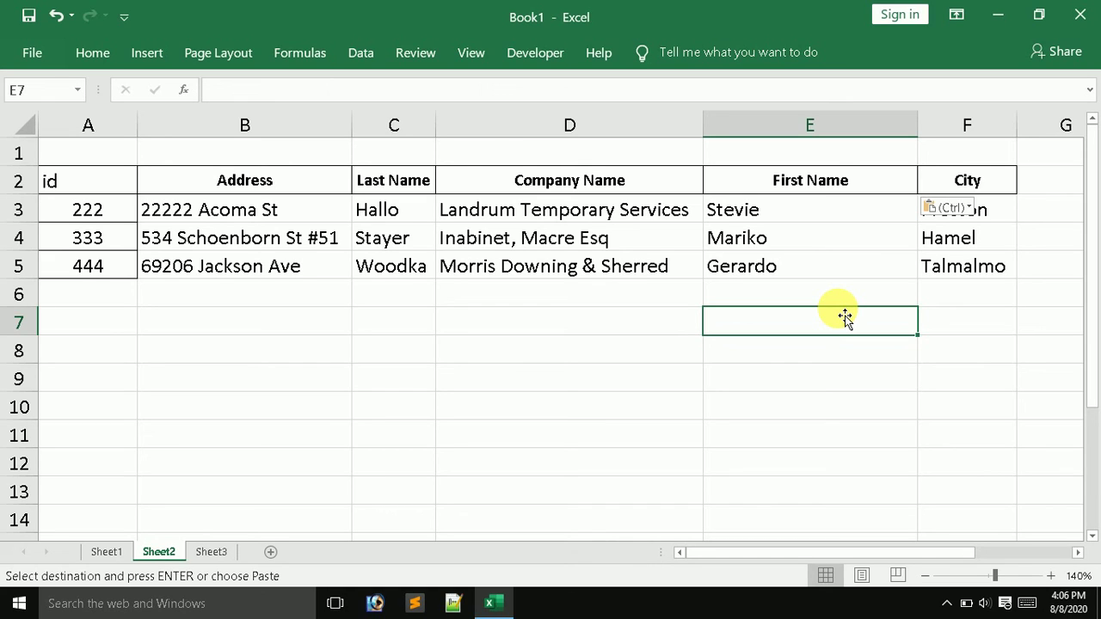
{"action": "double_click", "coordinate": [255, 212]}
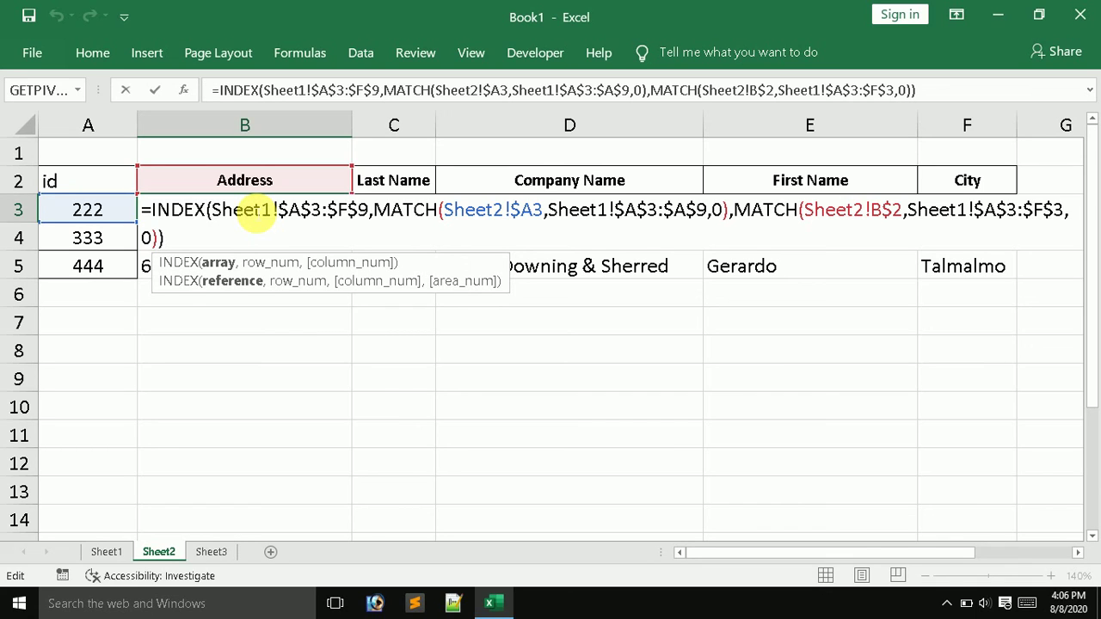
{"action": "key", "text": "Return"}
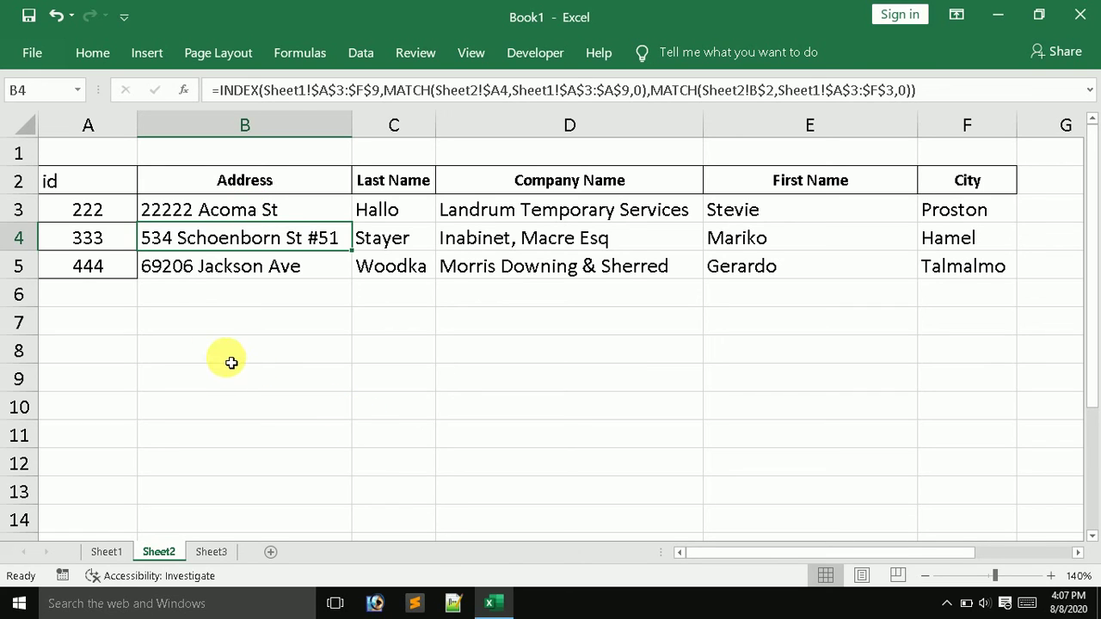
Enter =FORMULATEXT(B3) in B8 to show the lookup formula, then open Save As
{"action": "left_click", "coordinate": [277, 348]}
{"action": "type", "text": "="}
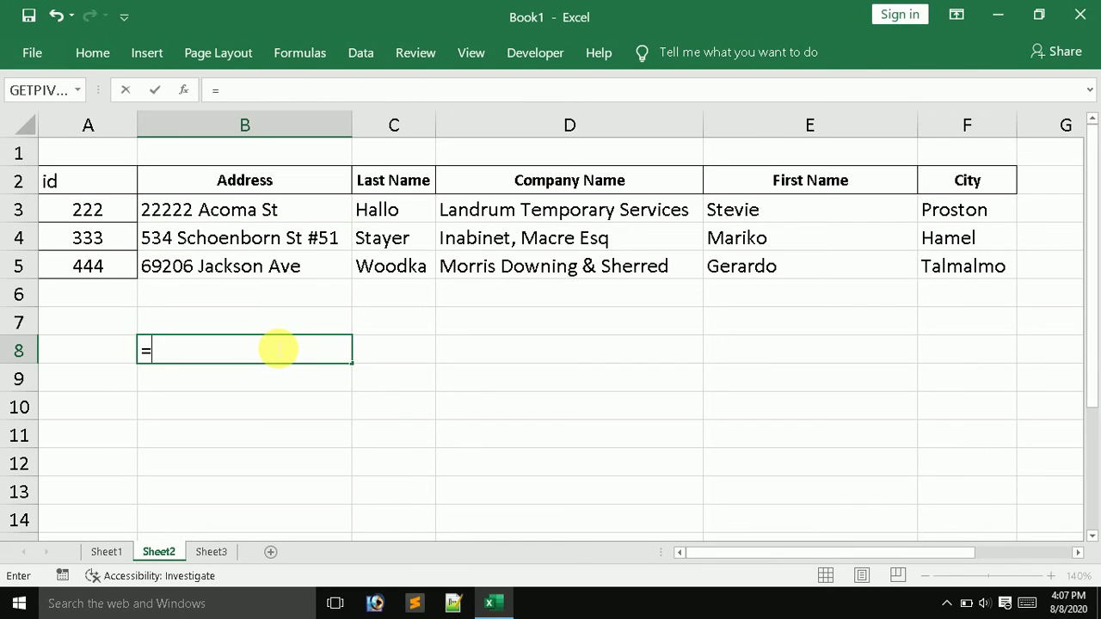
{"action": "type", "text": "for"}
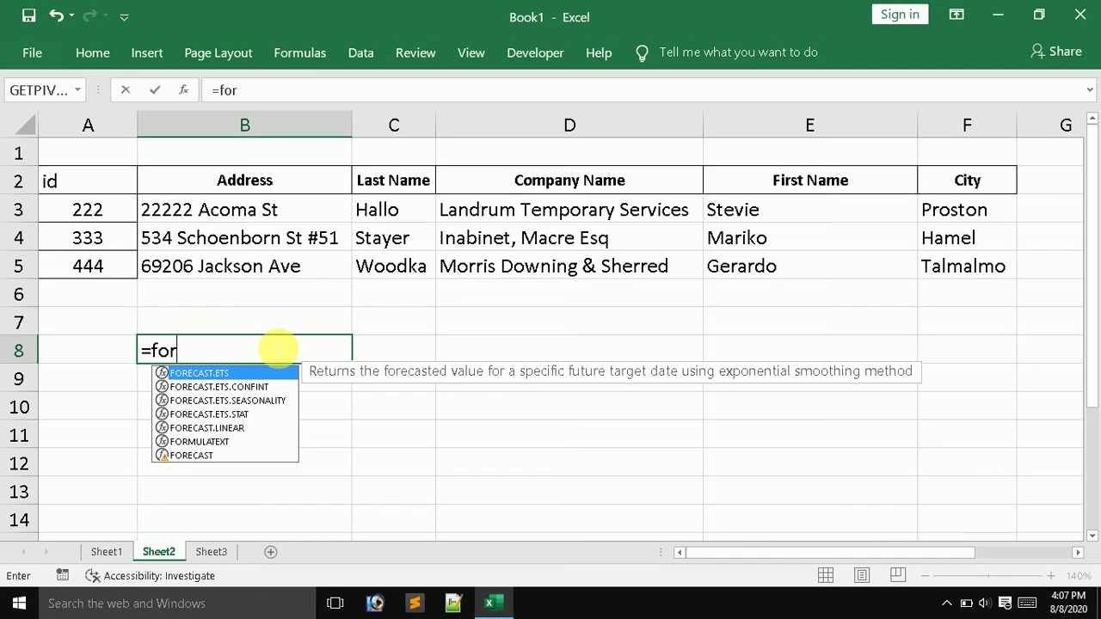
{"action": "key", "text": "Down"}
{"action": "key", "text": "Down"}
{"action": "key", "text": "Down"}
{"action": "key", "text": "Down"}
{"action": "key", "text": "Down"}
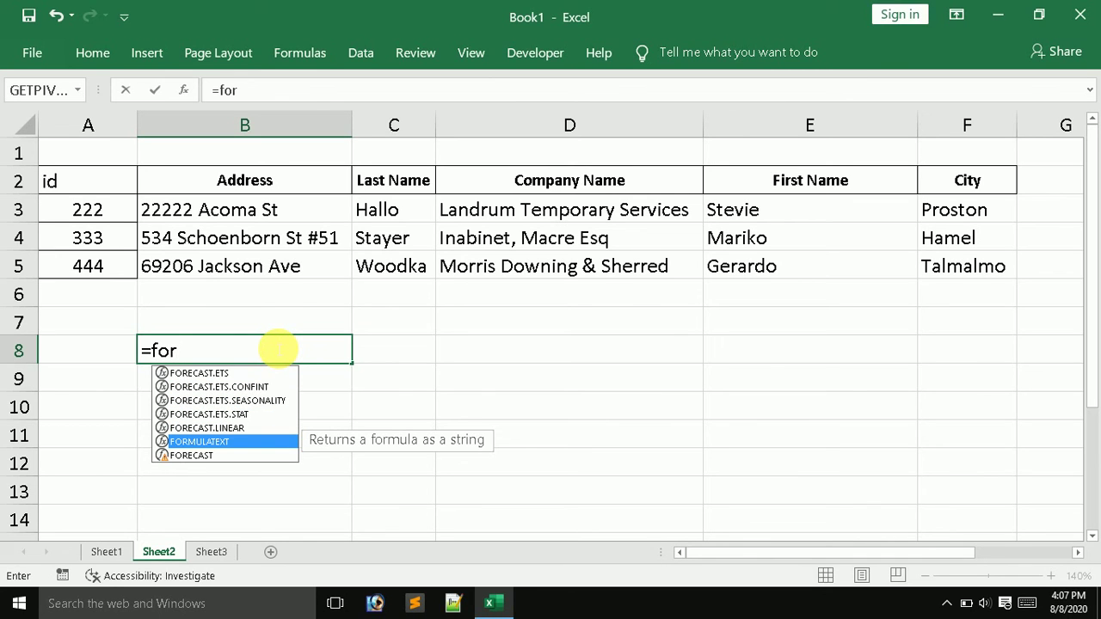
{"action": "key", "text": "Tab"}
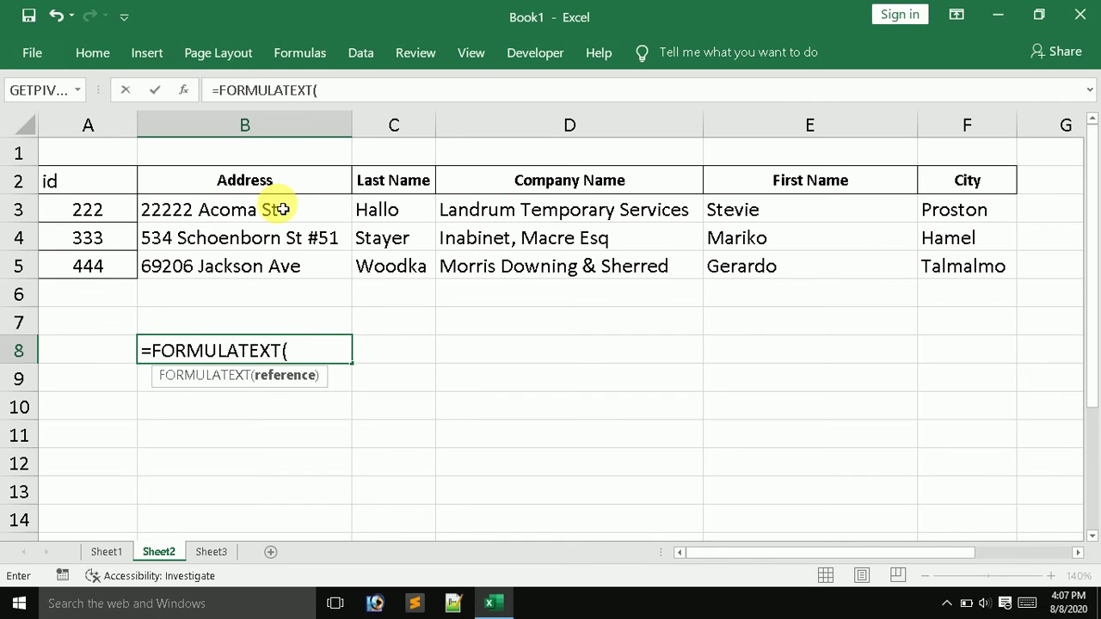
{"action": "left_click", "coordinate": [281, 211]}
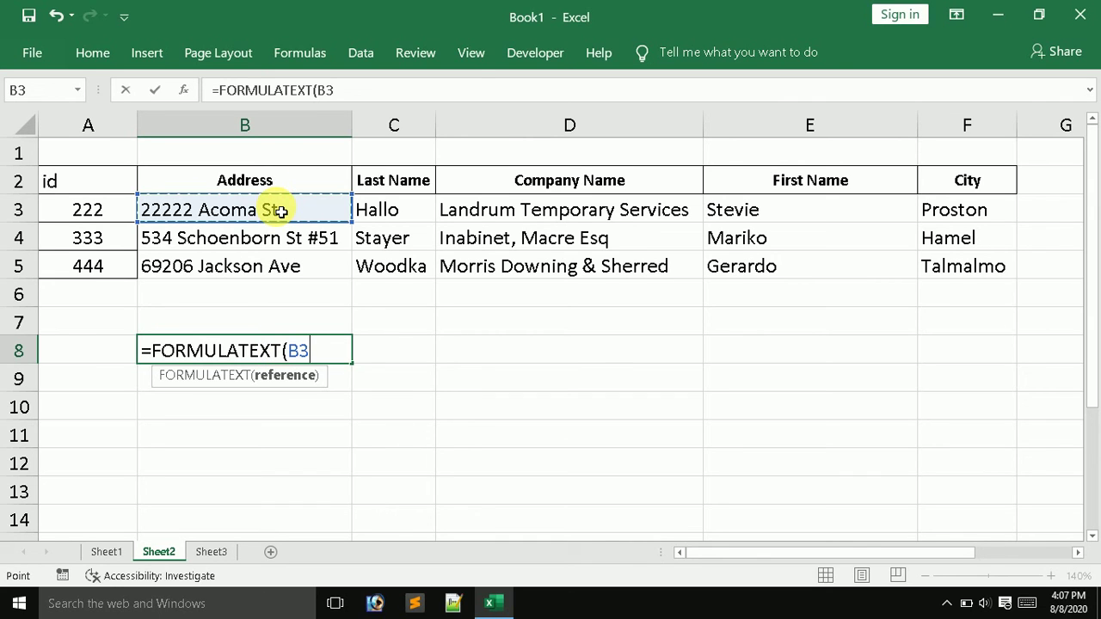
{"action": "key", "text": "Return"}
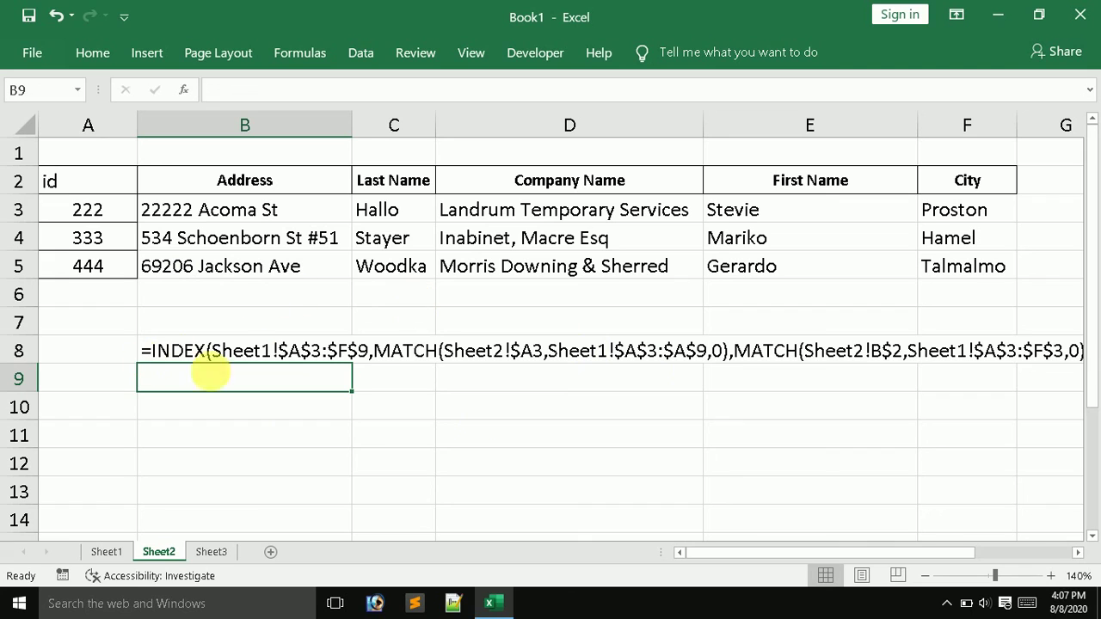
{"action": "left_click", "coordinate": [1077, 552]}
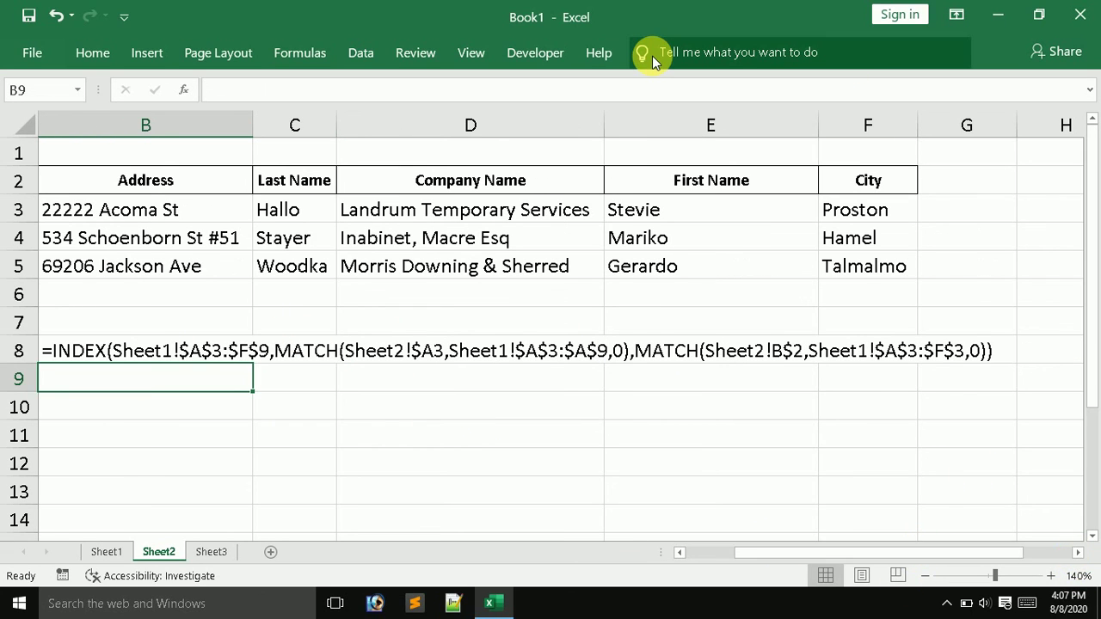
{"action": "key", "text": "ctrl+s"}
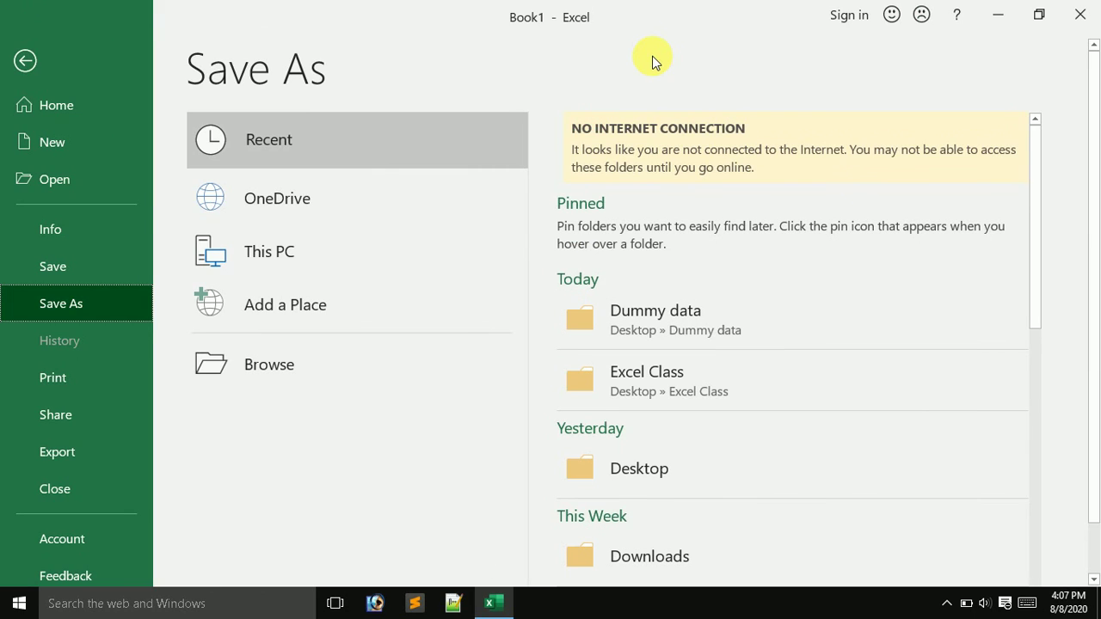